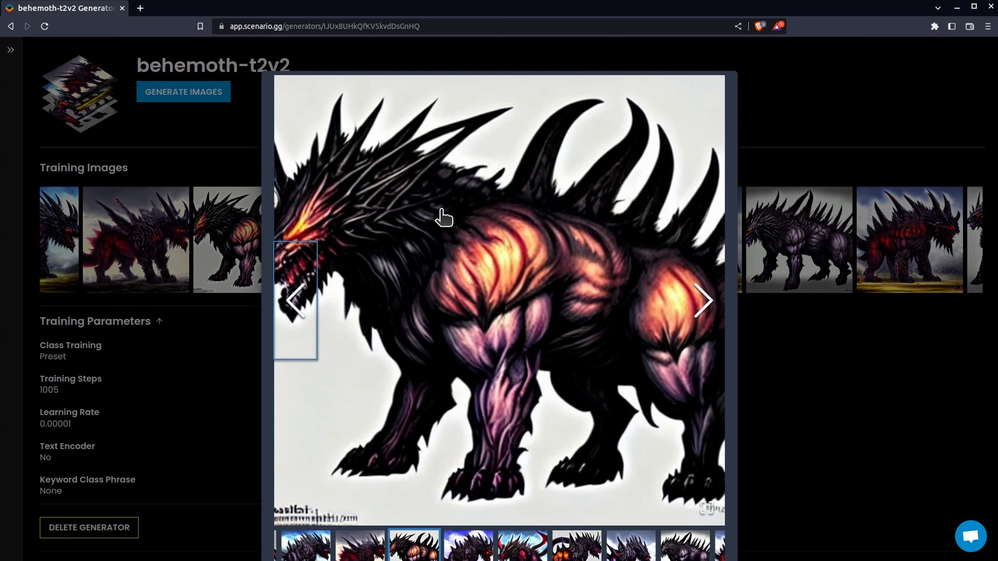
Step: Browse through the enlarged training images of the behemoth-t2v2 generator
click(702, 303)
click(702, 303)
click(702, 303)
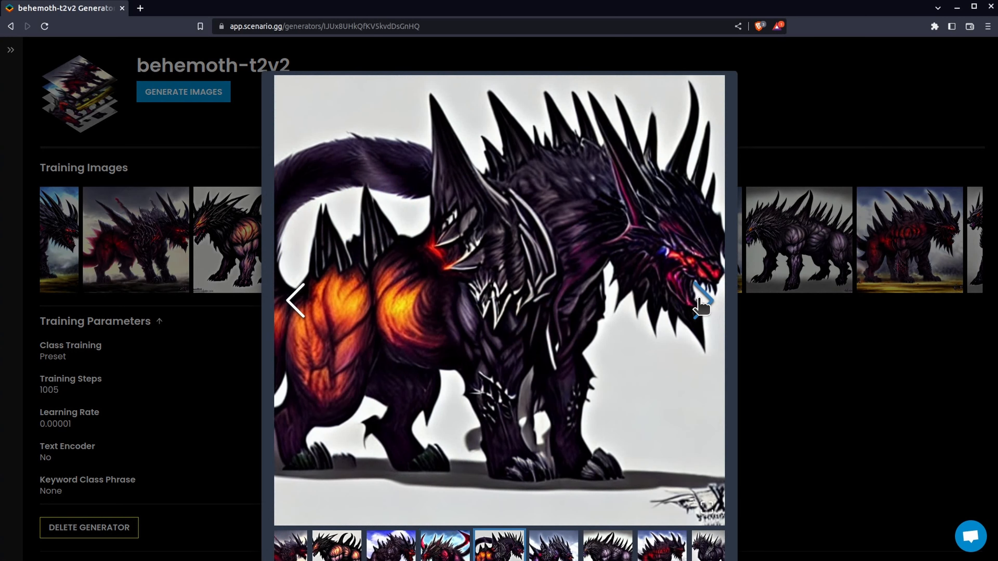
click(702, 302)
click(702, 303)
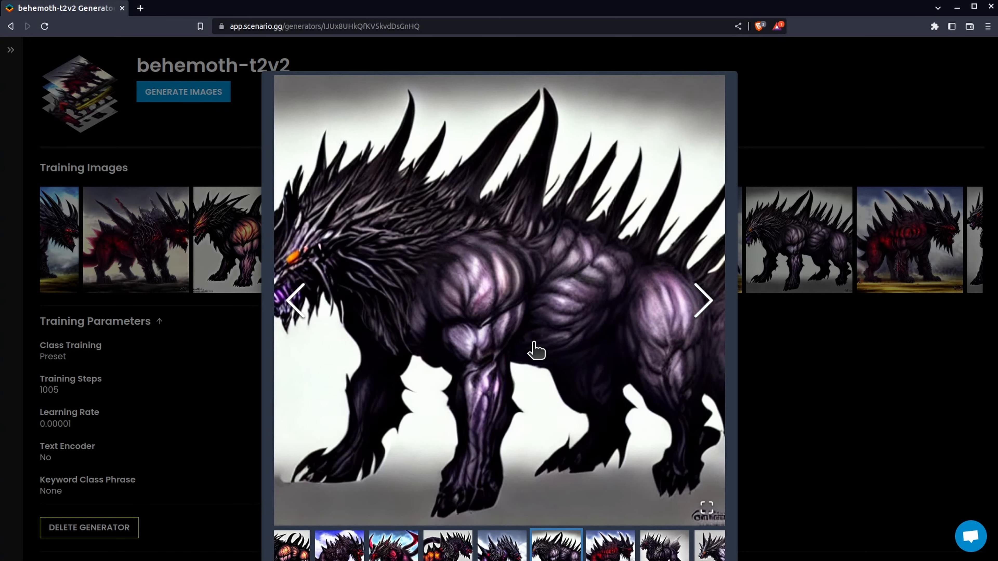
click(701, 302)
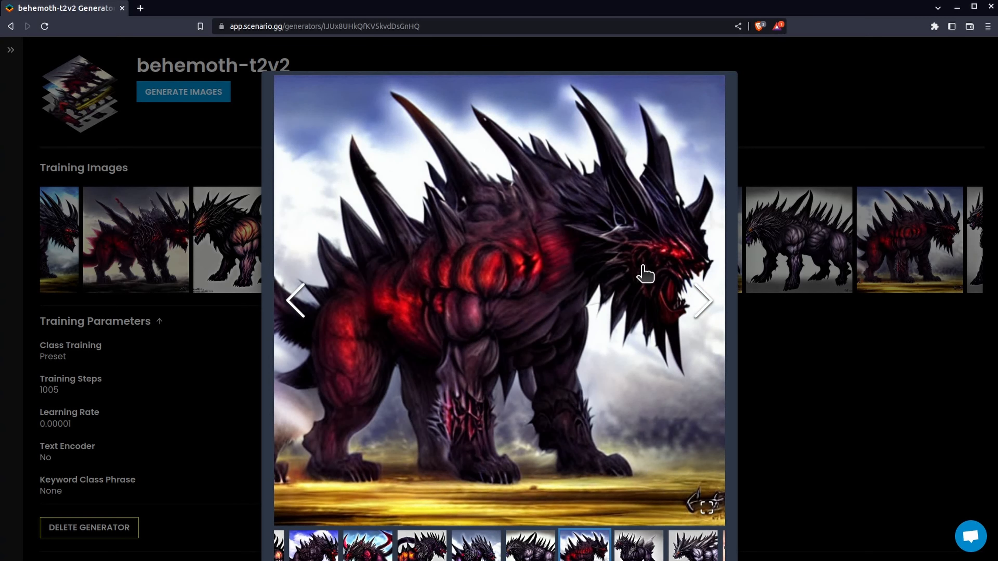
click(693, 300)
click(690, 300)
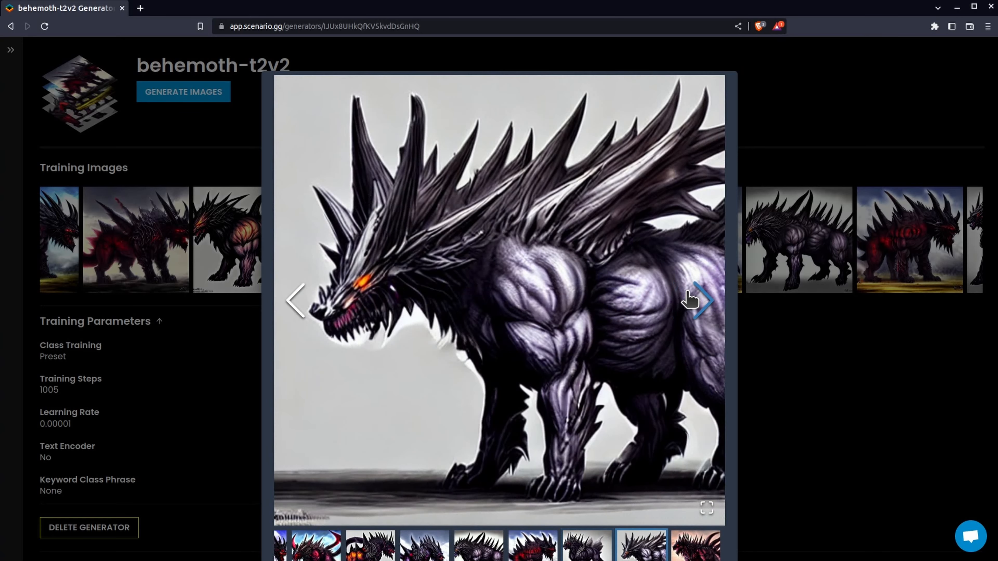
click(690, 301)
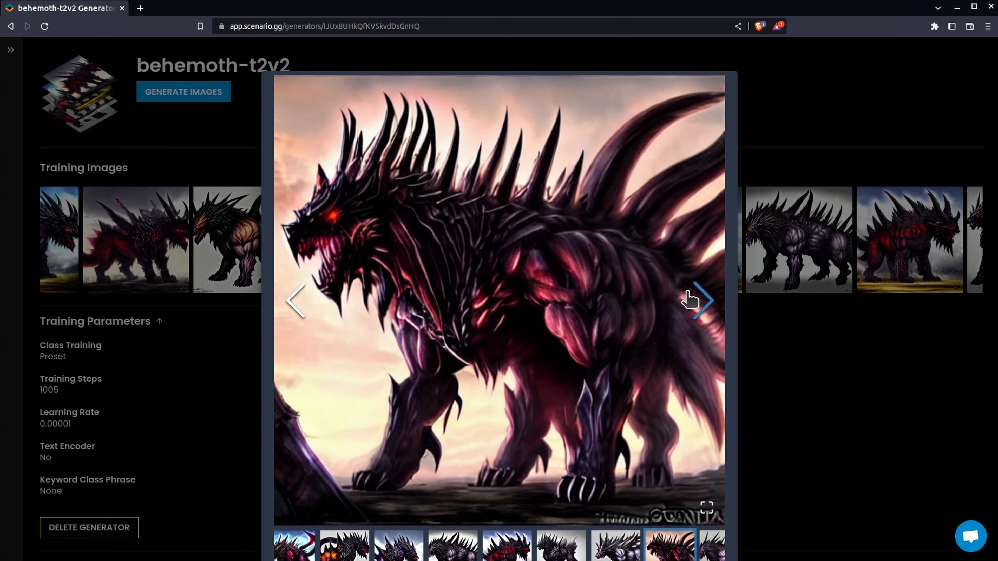
click(690, 300)
click(690, 300)
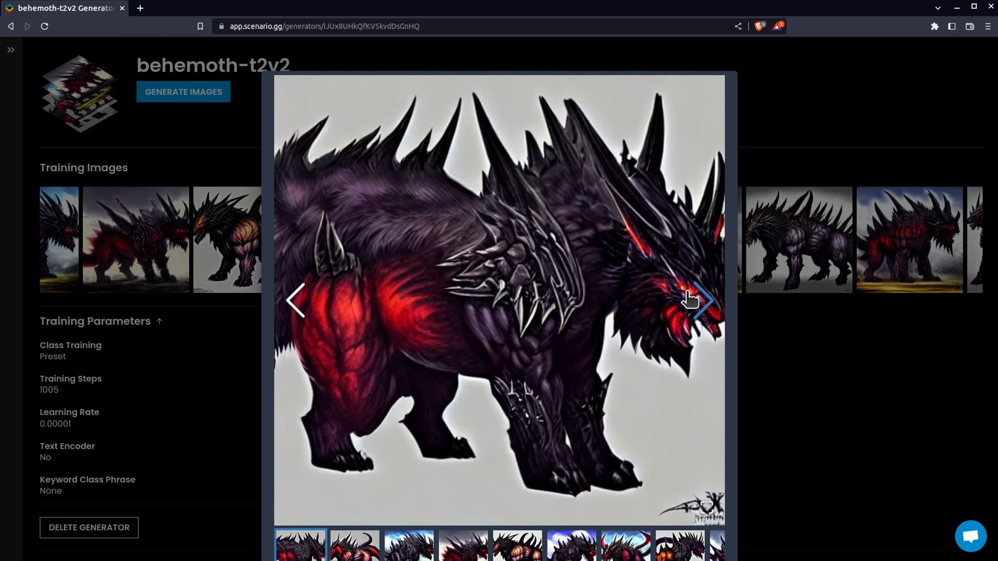
click(690, 300)
Step: Generate images with the behemoth-t2v2 generator, once without a prompt and once with the prompt "3D render"
click(196, 98)
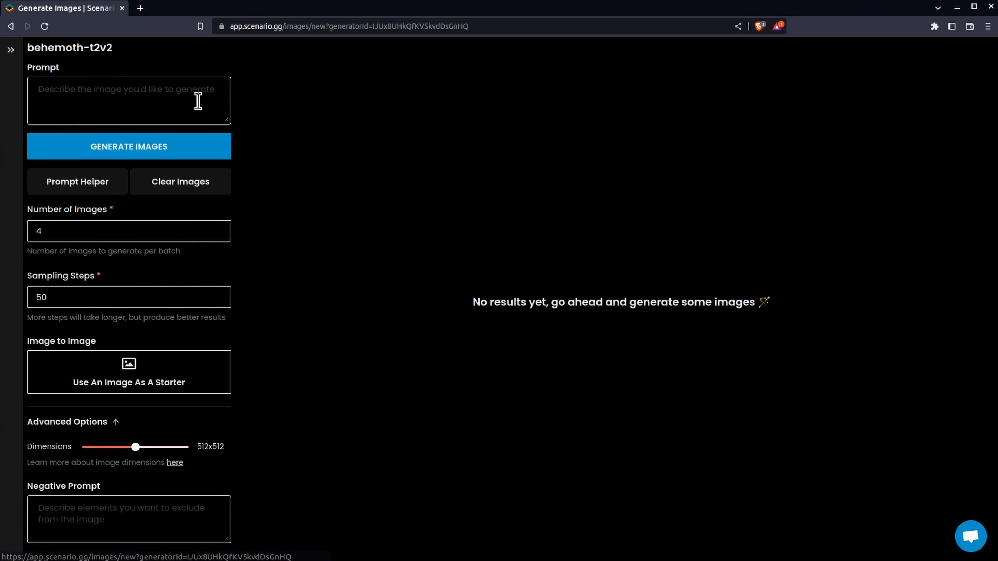
click(201, 153)
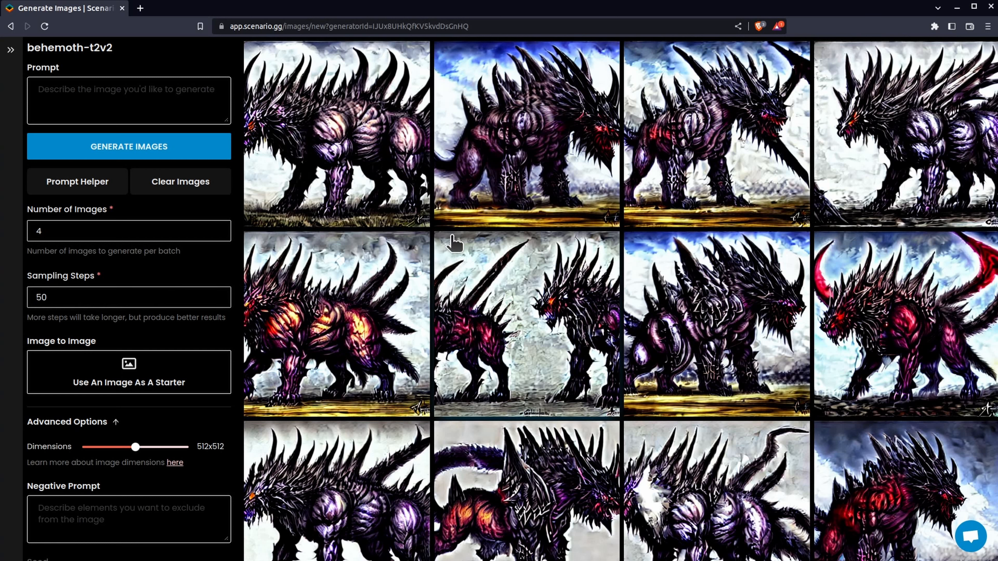
click(173, 109)
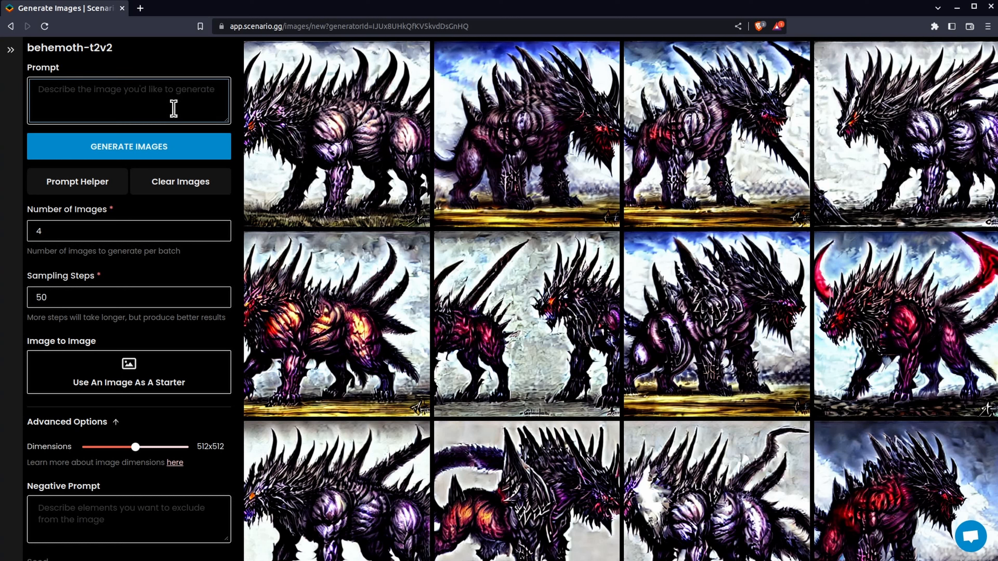
text(3D render)
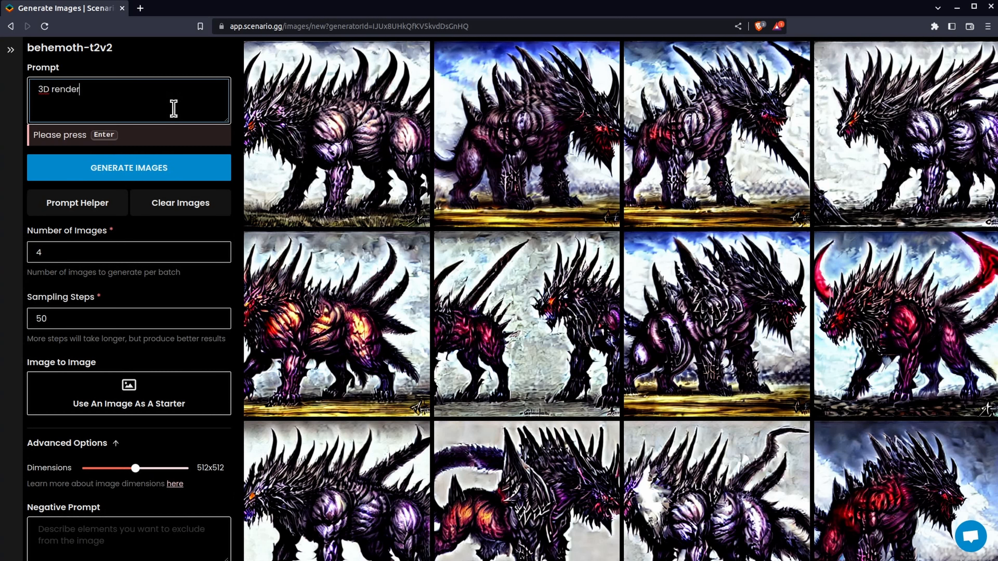
key(Return)
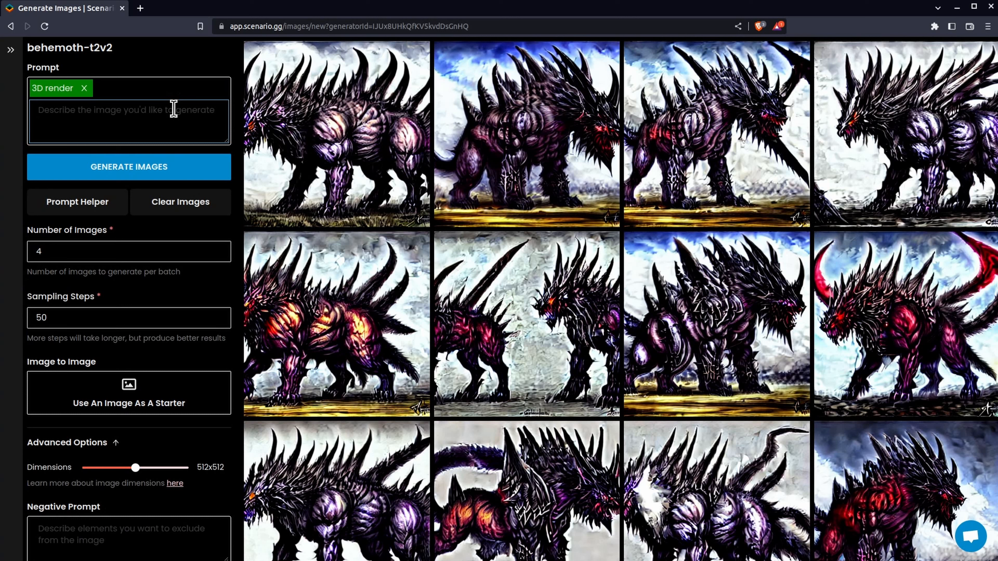
click(175, 171)
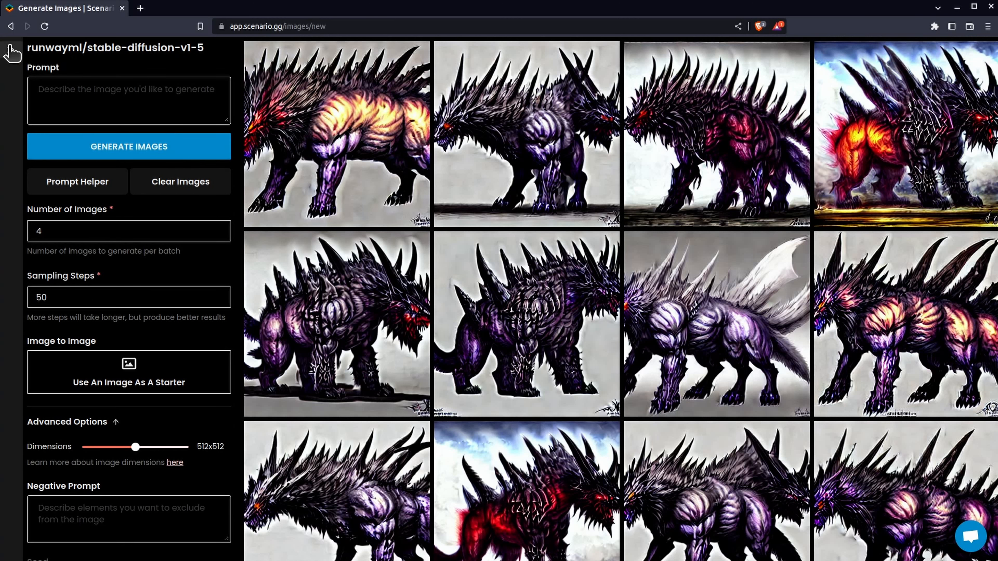
Step: Start a new image generation session with the public runwayml/stable-diffusion-v1-5 generator and clear the previous images
click(9, 45)
click(64, 283)
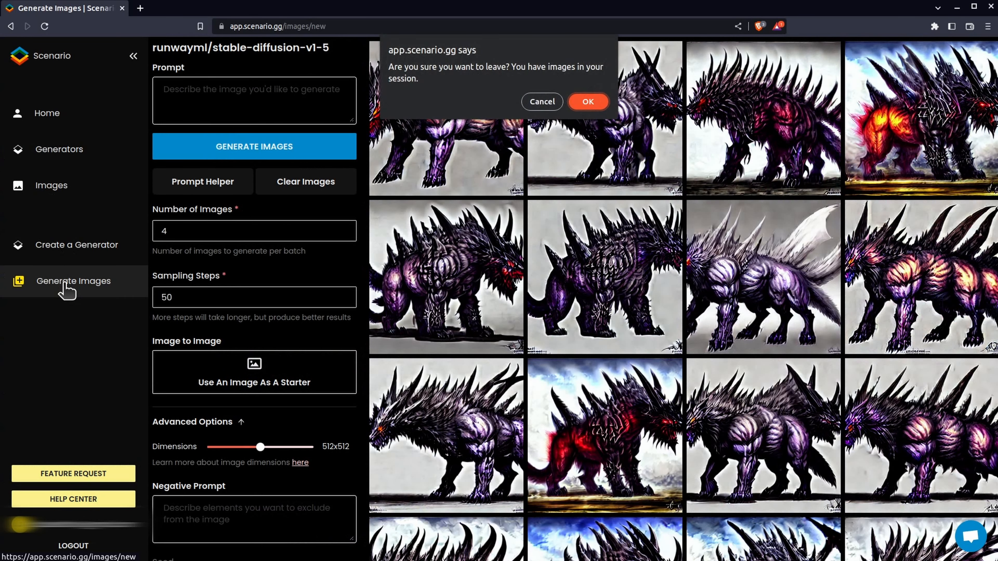
click(583, 102)
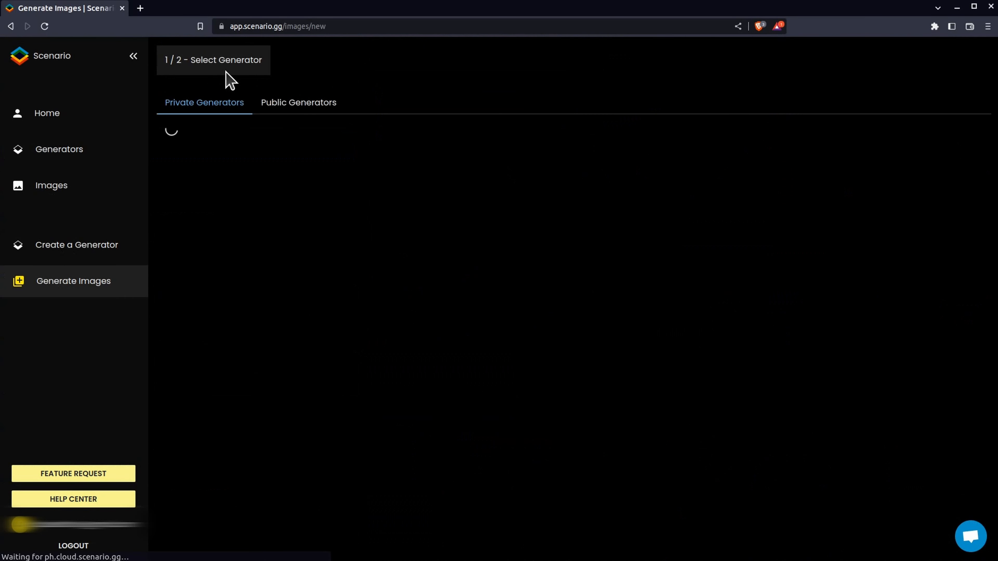
click(132, 57)
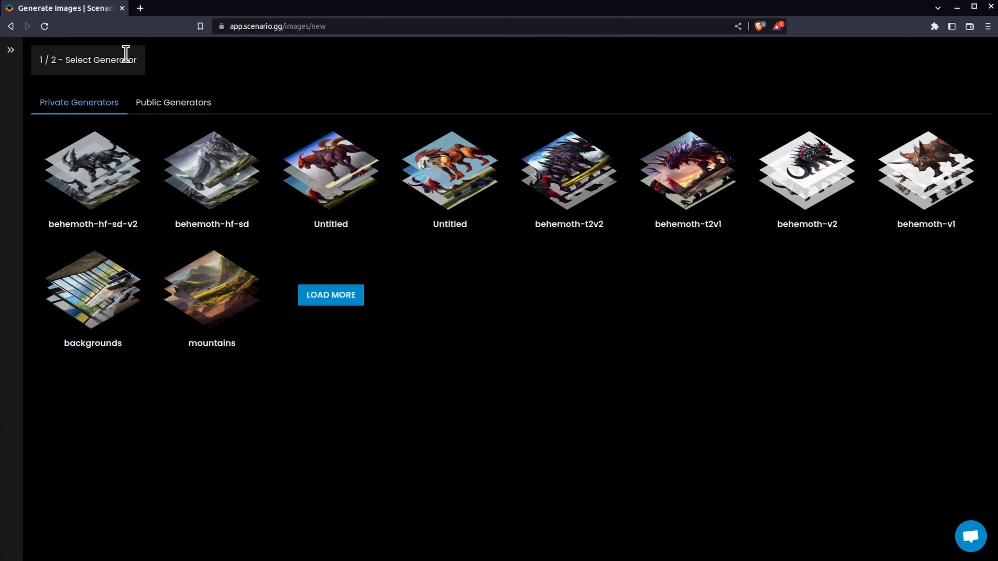
click(158, 104)
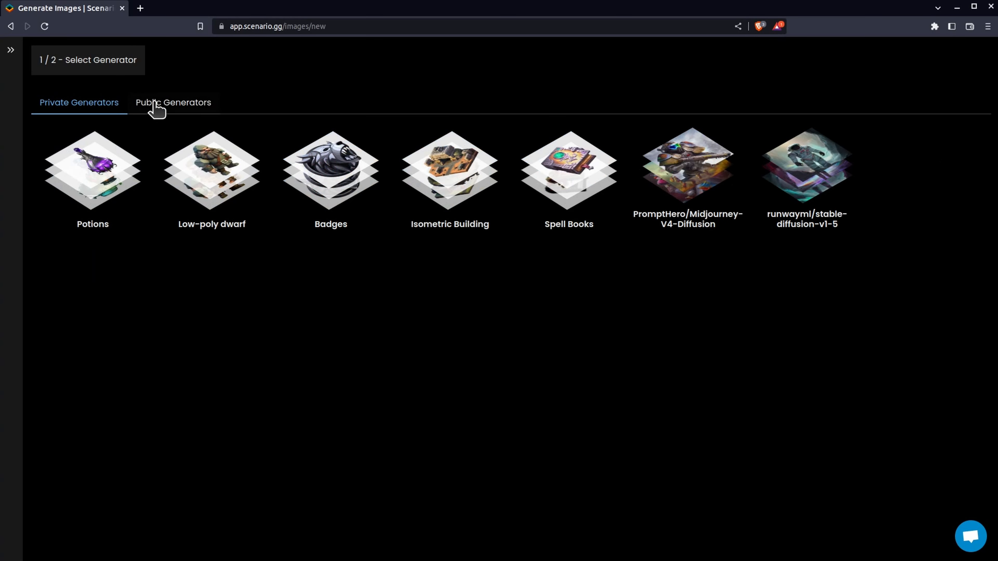
click(815, 168)
click(588, 102)
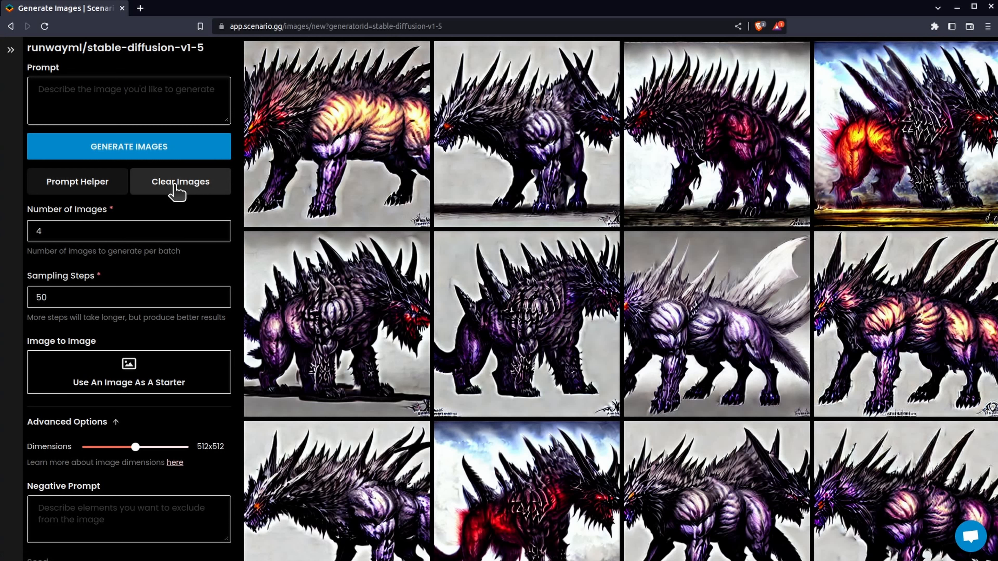
click(178, 191)
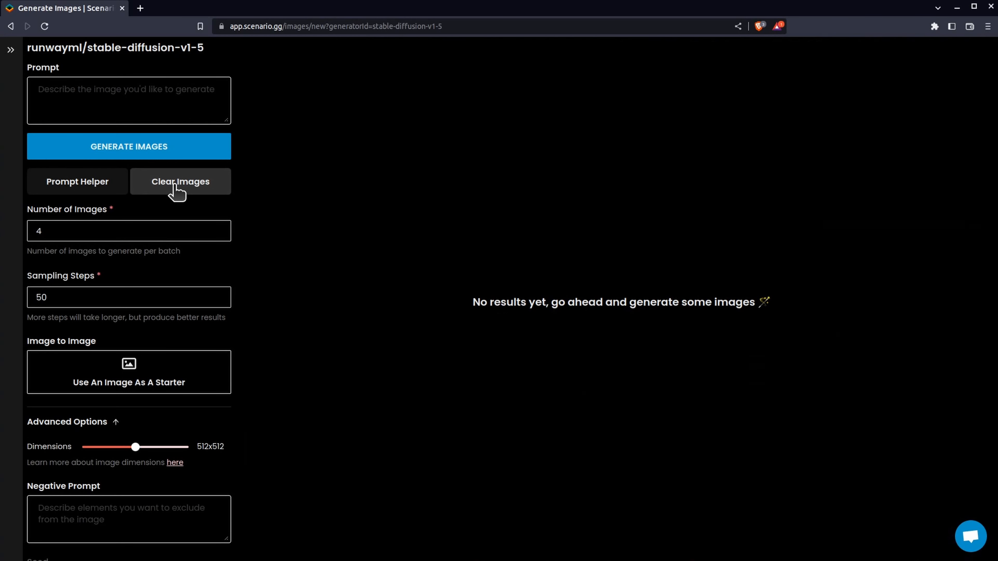
Step: Add the prompt terms "Final Fantasy behemoth", "quadruped" and "concept art"
click(107, 105)
text(Final Fantasy behemoth, quadruped, concept art)
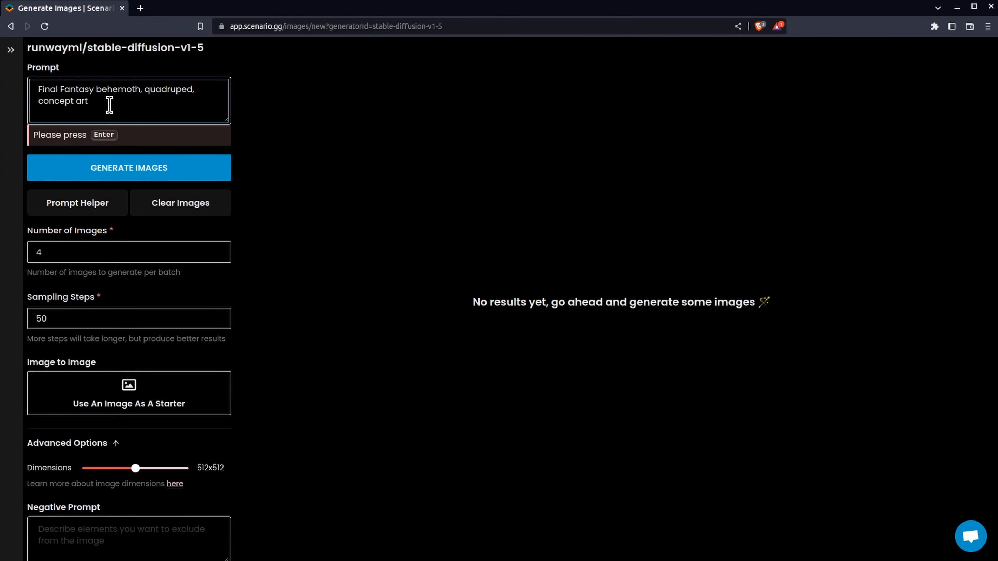
key(Return)
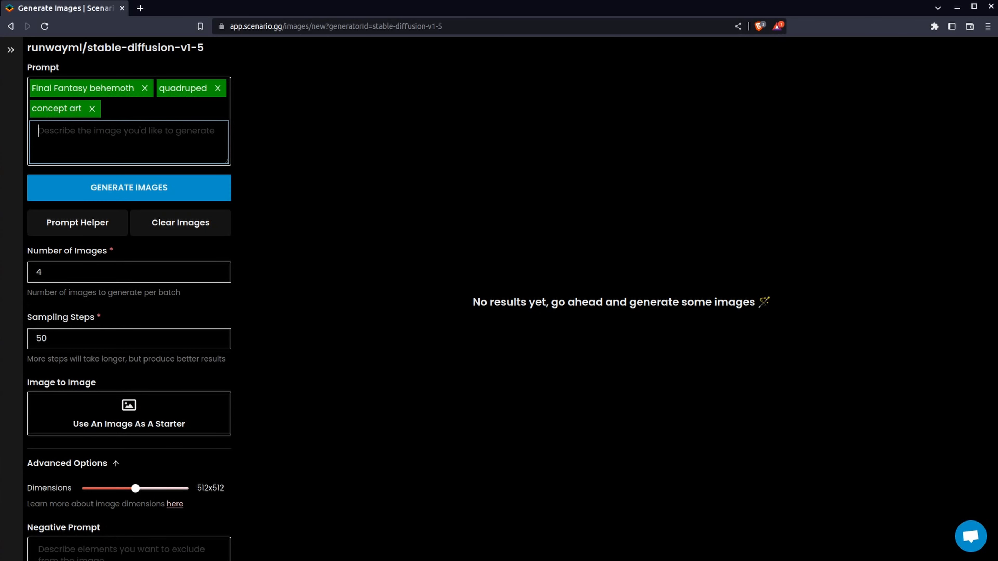
key(alt+Tab)
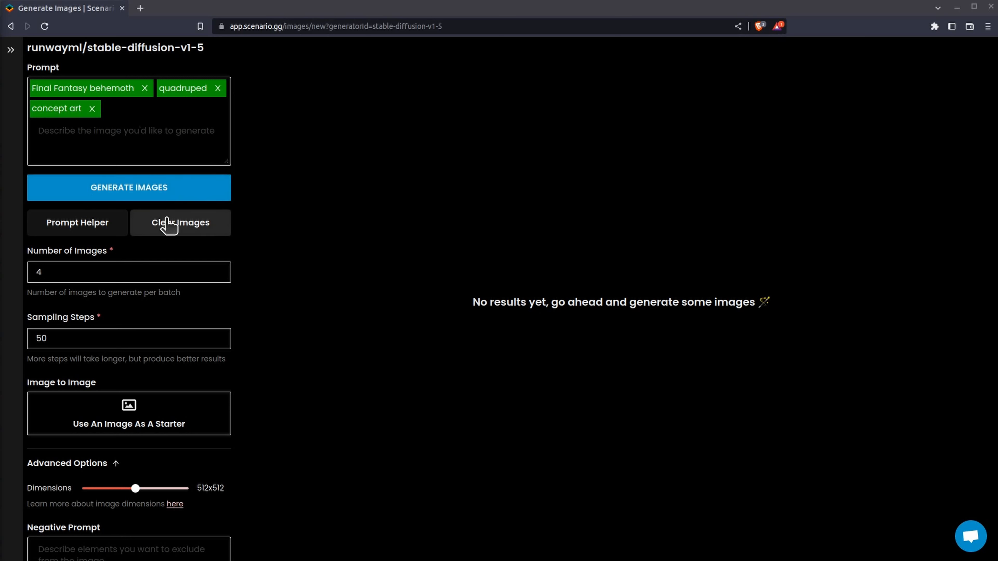
Step: Set the sampling steps to 71
click(34, 338)
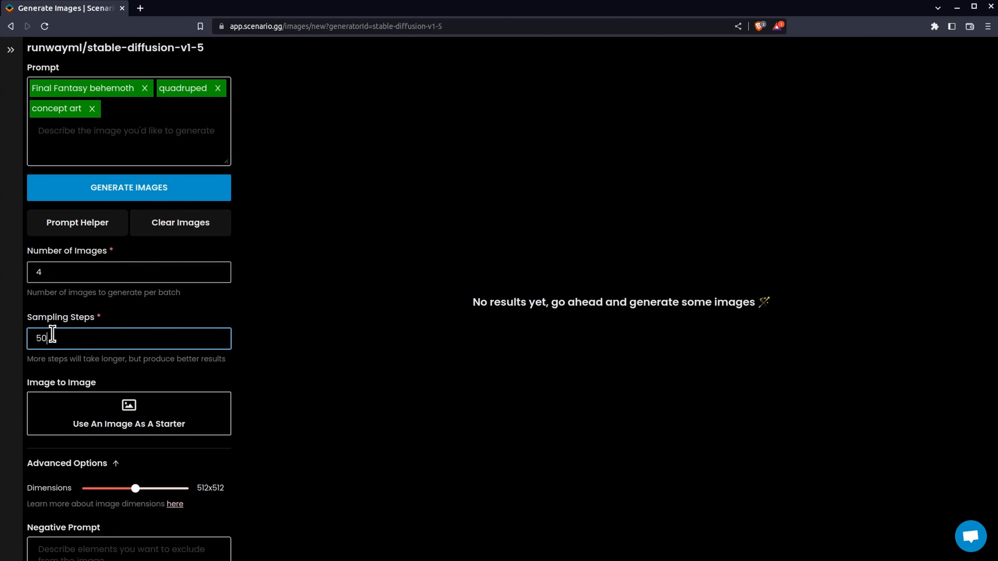
drag(52, 334, 7, 313)
text(71)
Step: Add the negative prompt "low quality, low resolution, spikes, close-up, one leg, two legs, three legs, five legs"
scroll(147, 337, down, 3)
click(106, 430)
text(low quality, low resolution, spikes, close-up, one leg, two legs, three legs, five legs)
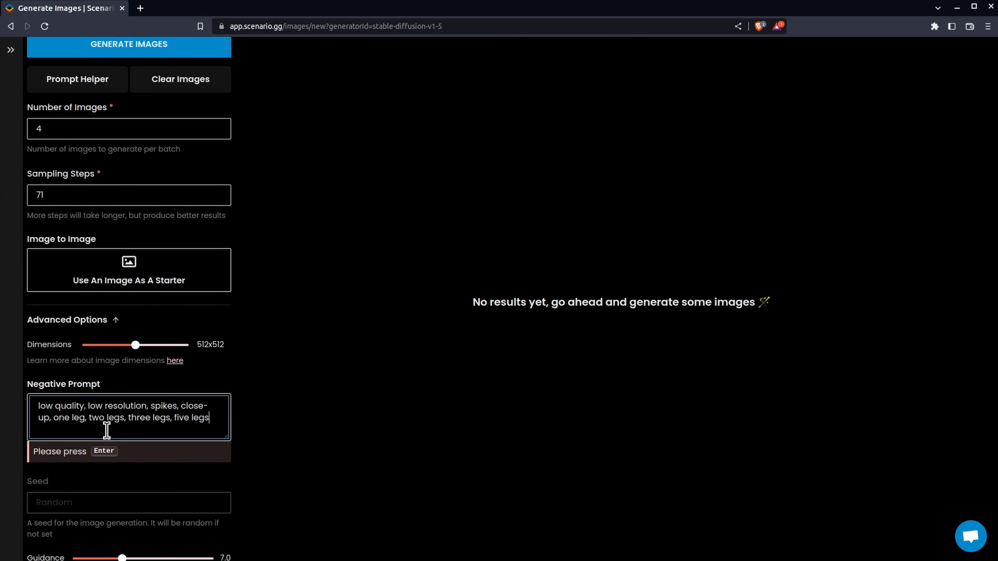
key(Return)
scroll(190, 440, up, 3)
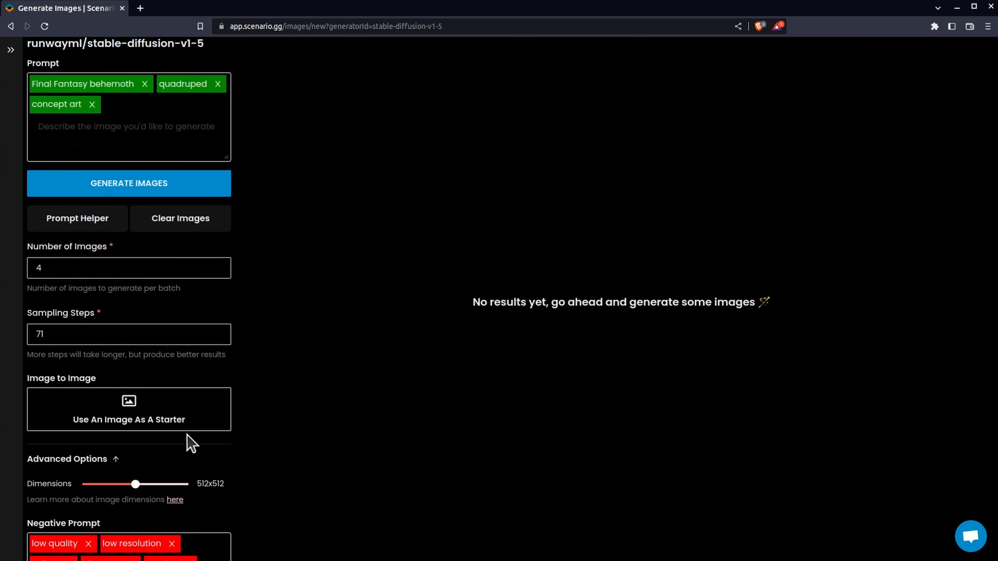
Step: Set the sampling steps to 75 and generate several batches of images
click(74, 338)
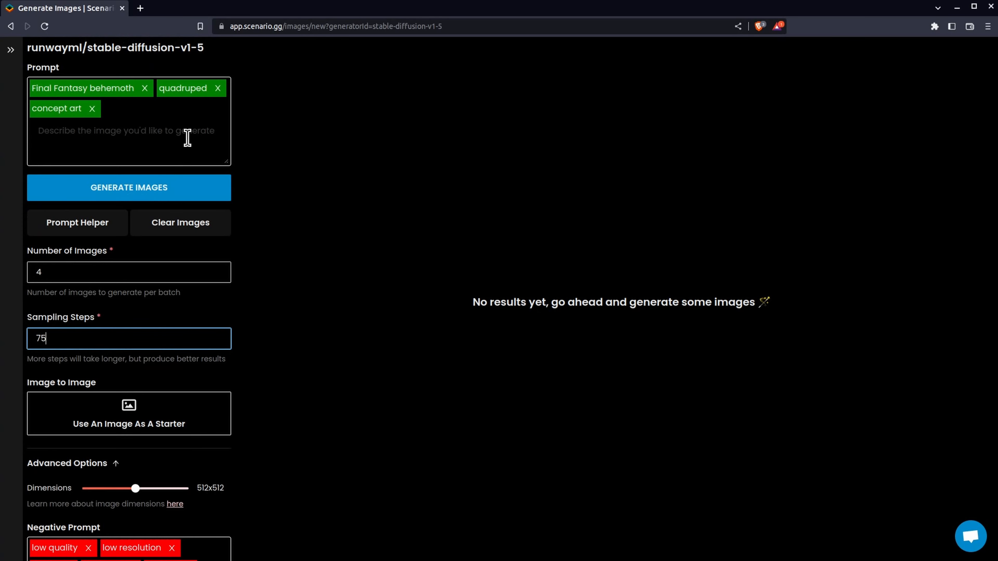
click(193, 196)
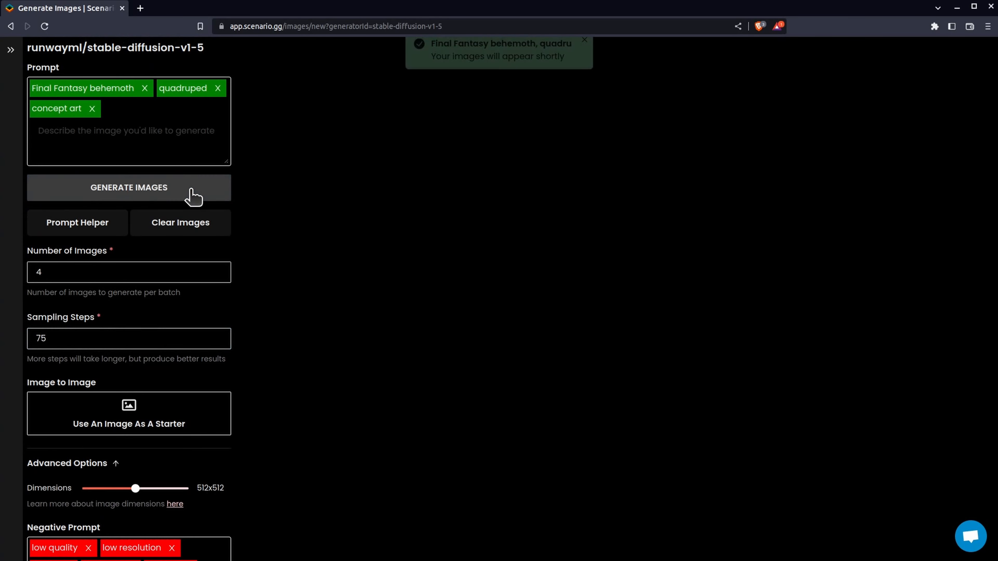
click(192, 195)
click(193, 195)
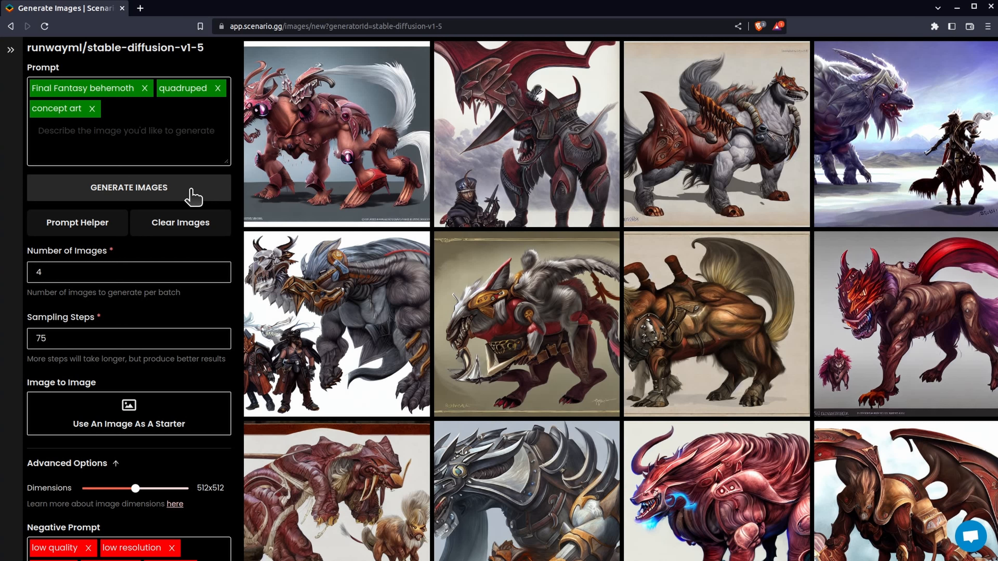
Step: Raise the guidance to 20.0 and generate more batches of behemoth images with the same prompts
scroll(193, 196, down, 5)
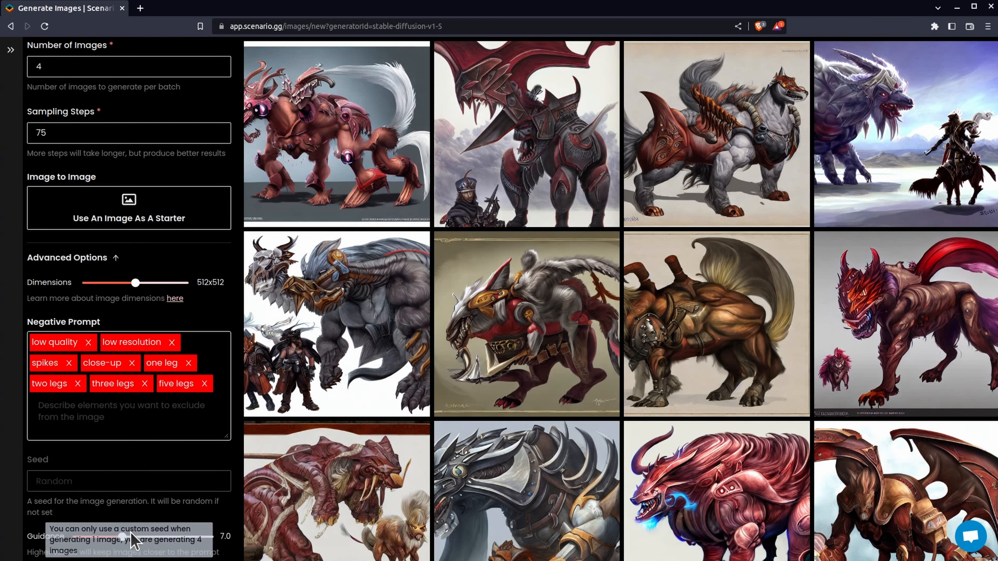
drag(127, 535, 223, 536)
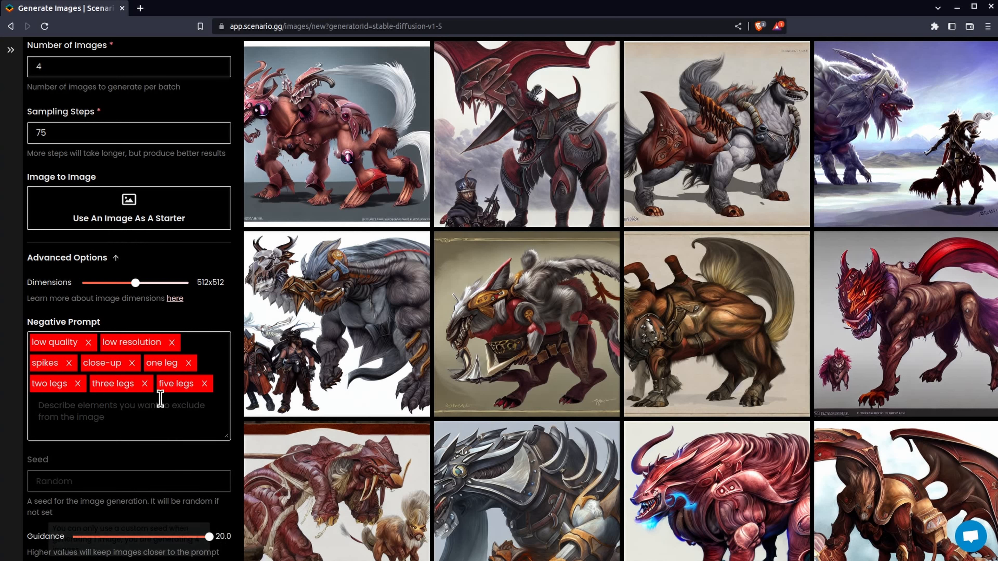
scroll(161, 399, up, 5)
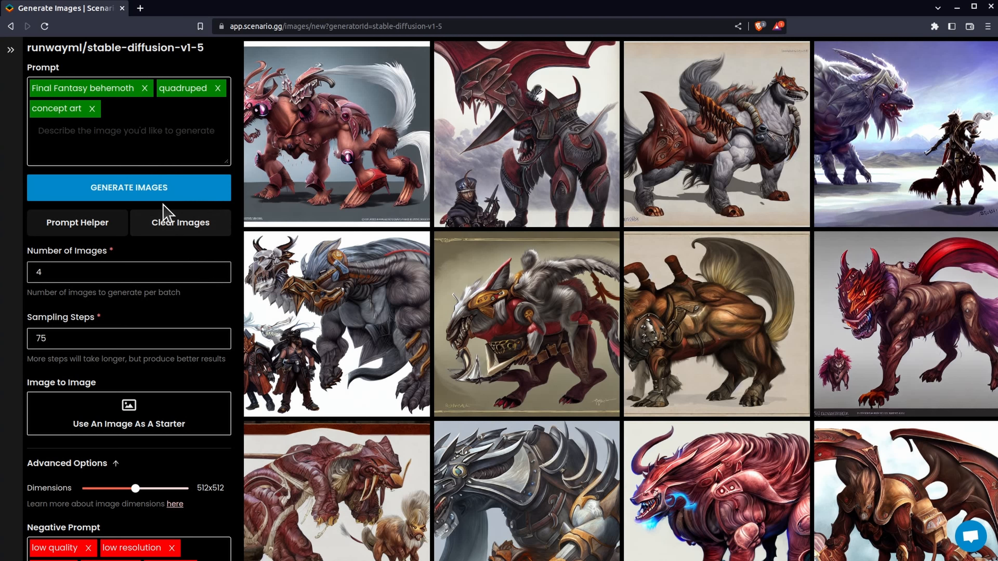
click(177, 189)
click(177, 188)
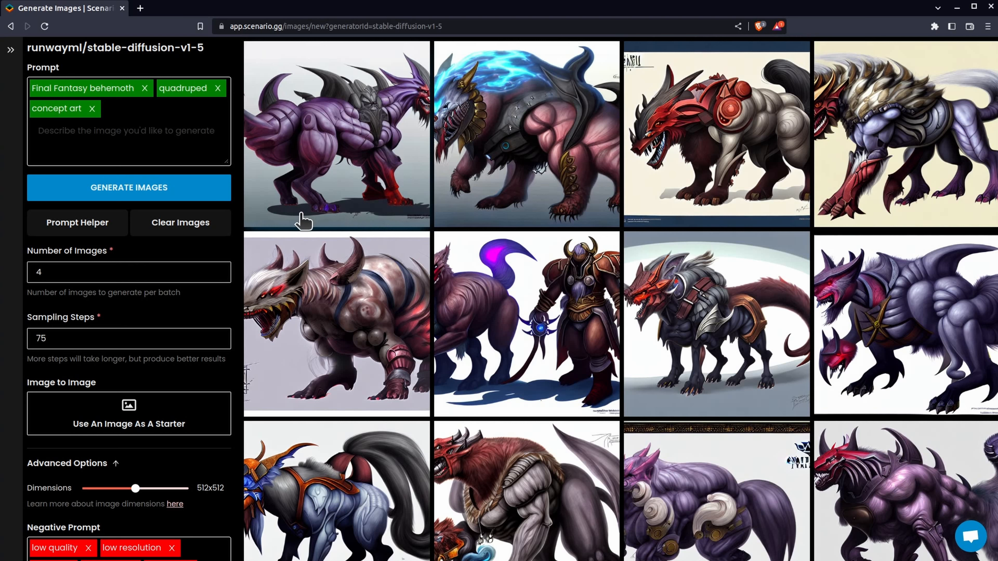
click(183, 195)
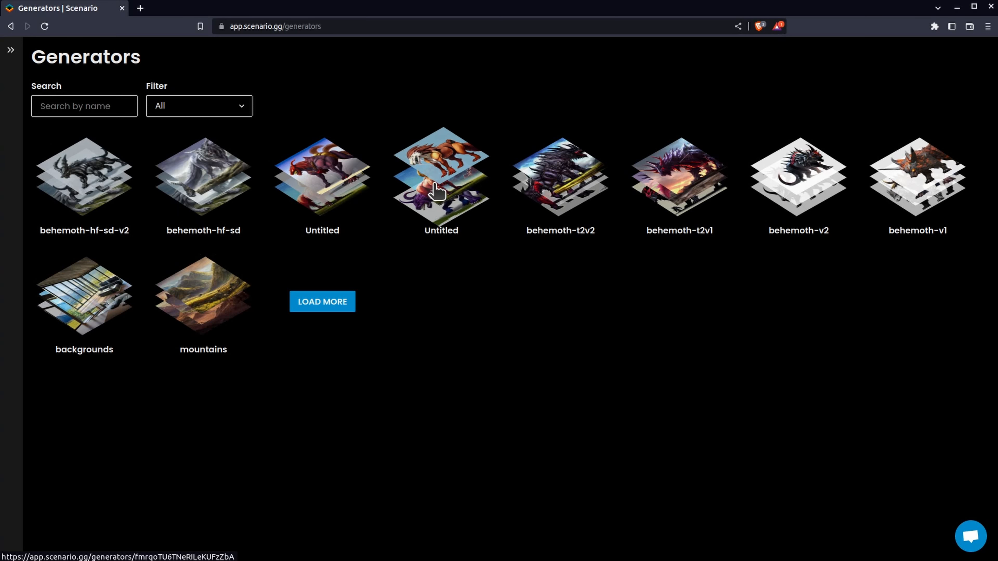
Step: Open the Untitled generator with the orange-maned beast cover and look through its training images
click(438, 191)
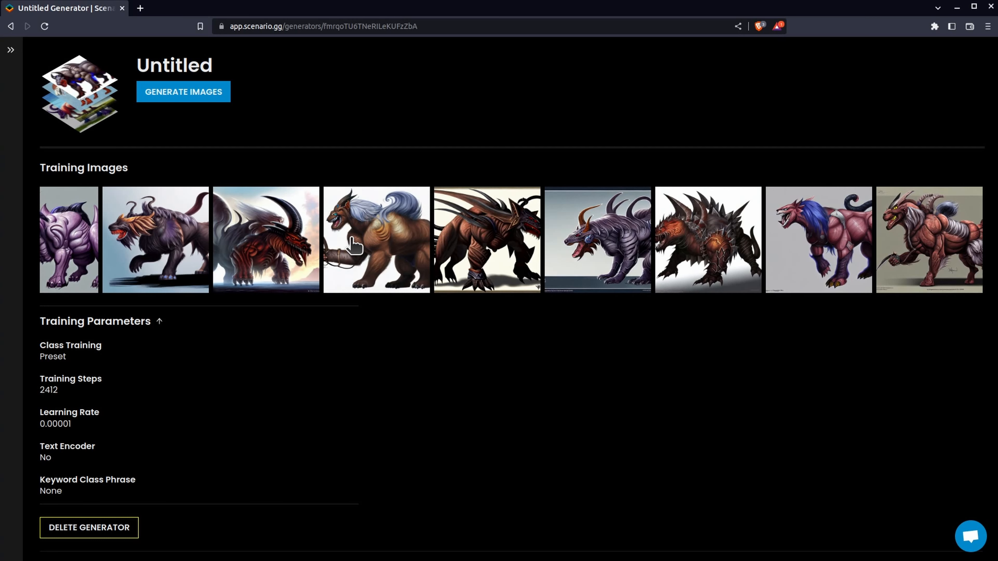
scroll(352, 240, left, 5)
scroll(354, 244, right, 3)
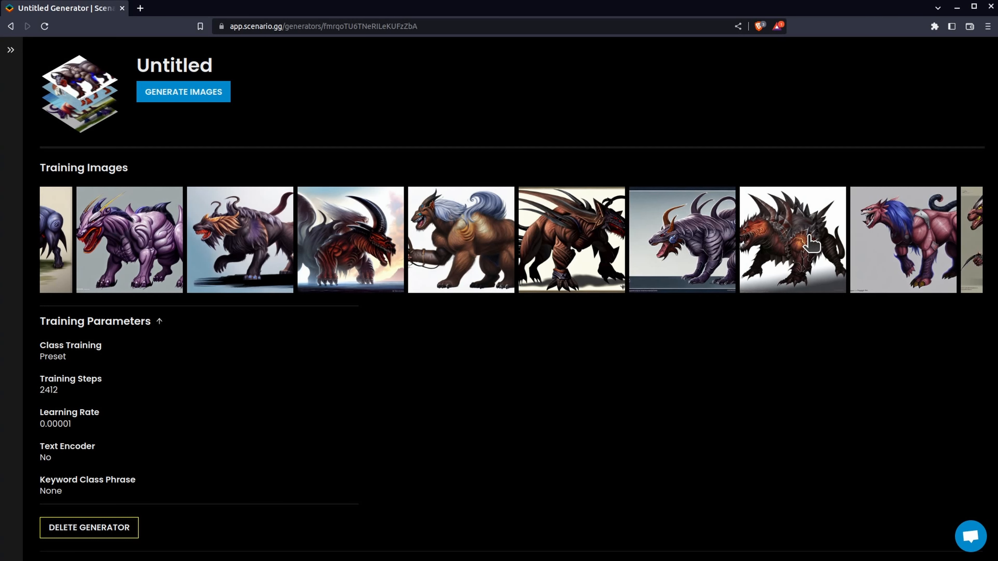
scroll(807, 242, right, 2)
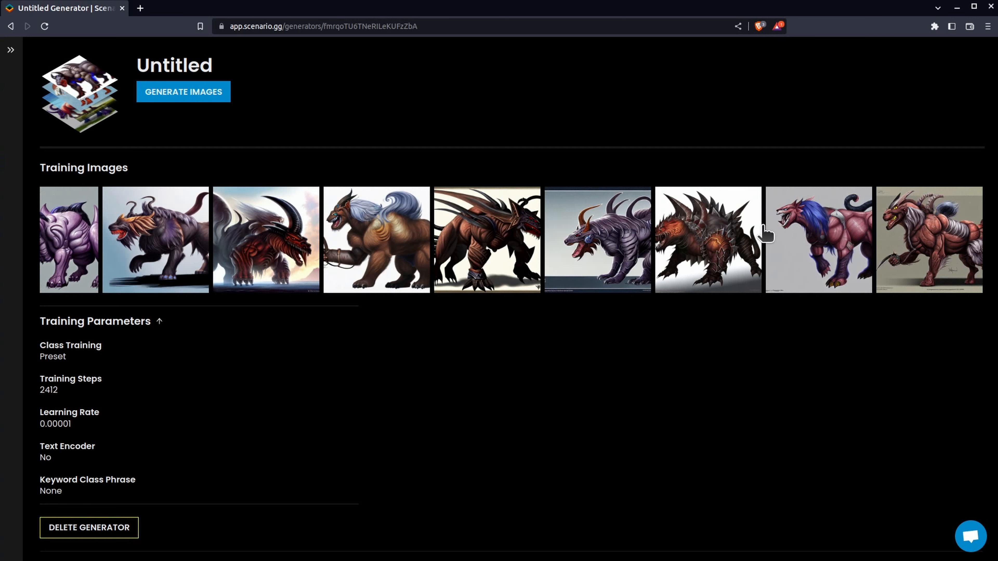
Step: Finish browsing the training images of the 2412-step Untitled generator and generate images from it without a prompt at 50 sampling steps
scroll(418, 231, left, 15)
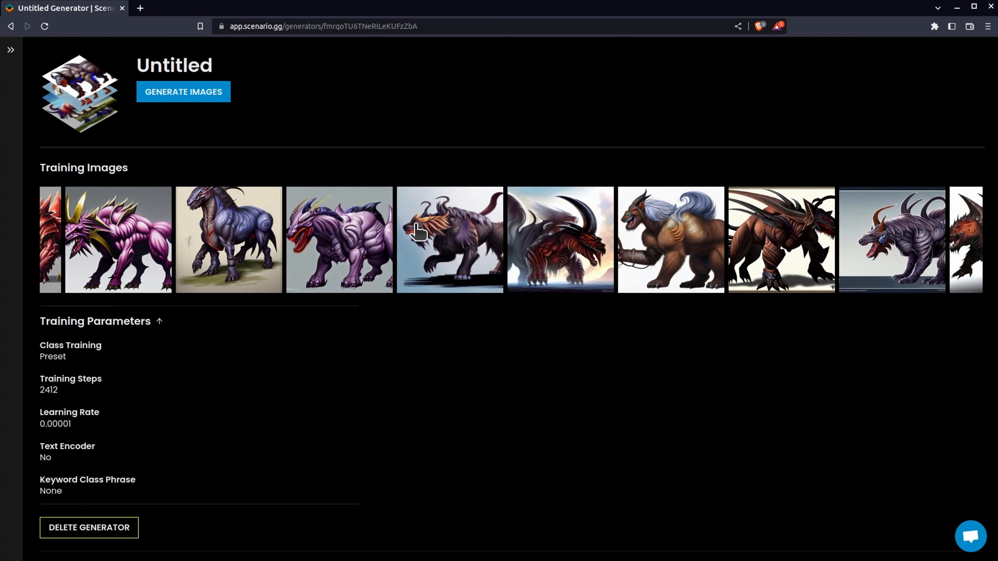
scroll(418, 232, left, 8)
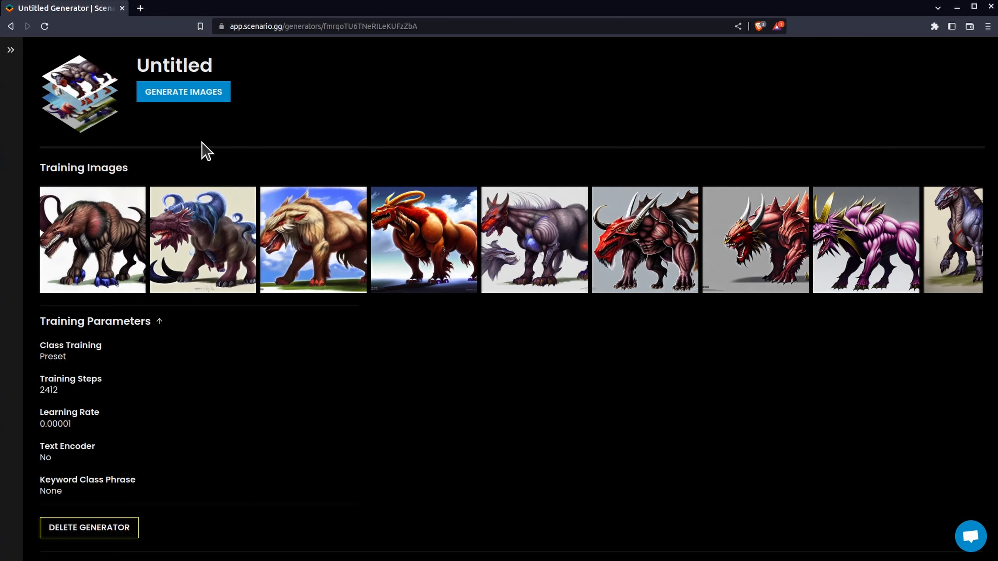
click(190, 93)
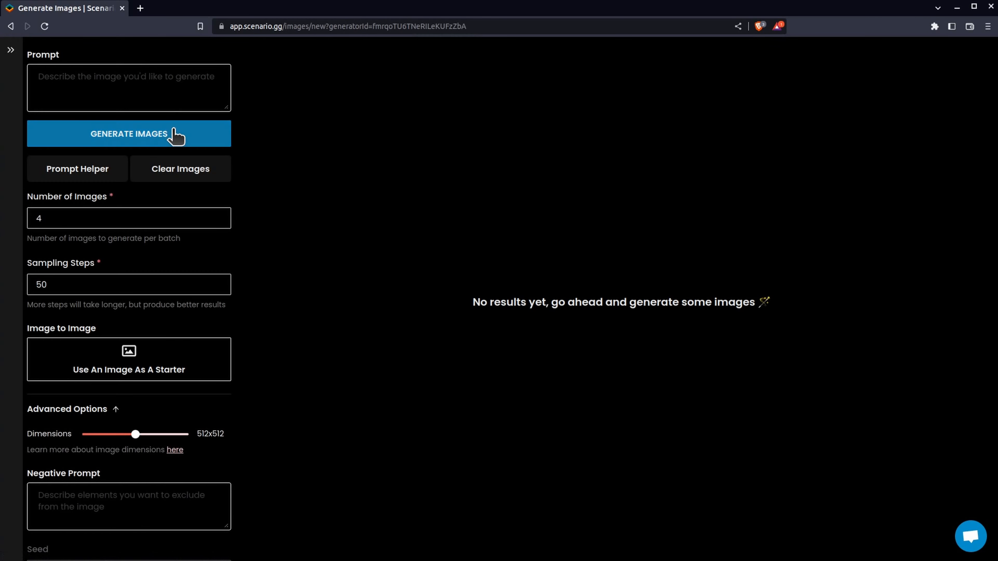
click(175, 136)
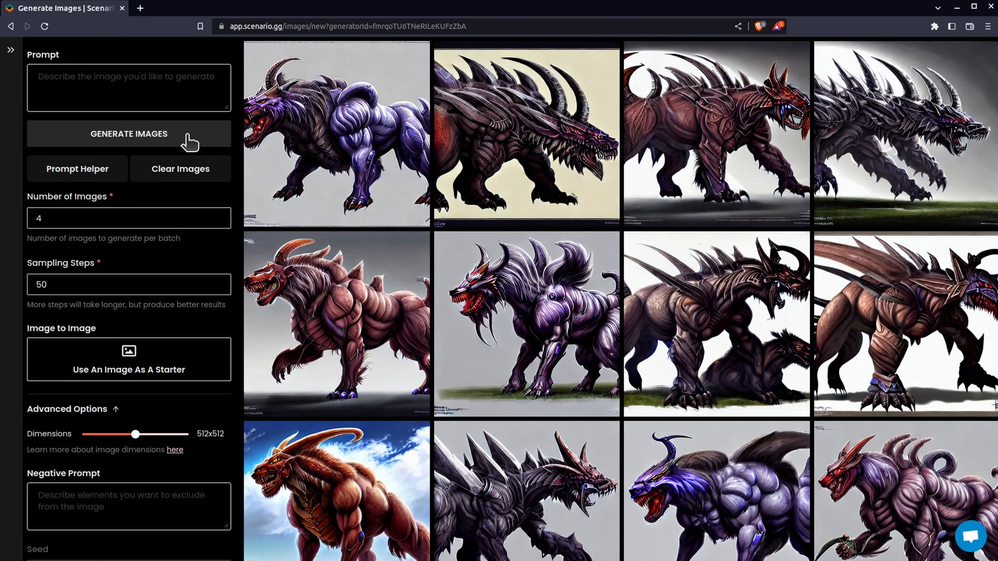
Step: Examine the behemoth images generated without a prompt, comparing their anatomy, horns and overall quality
scroll(280, 174, down, 10)
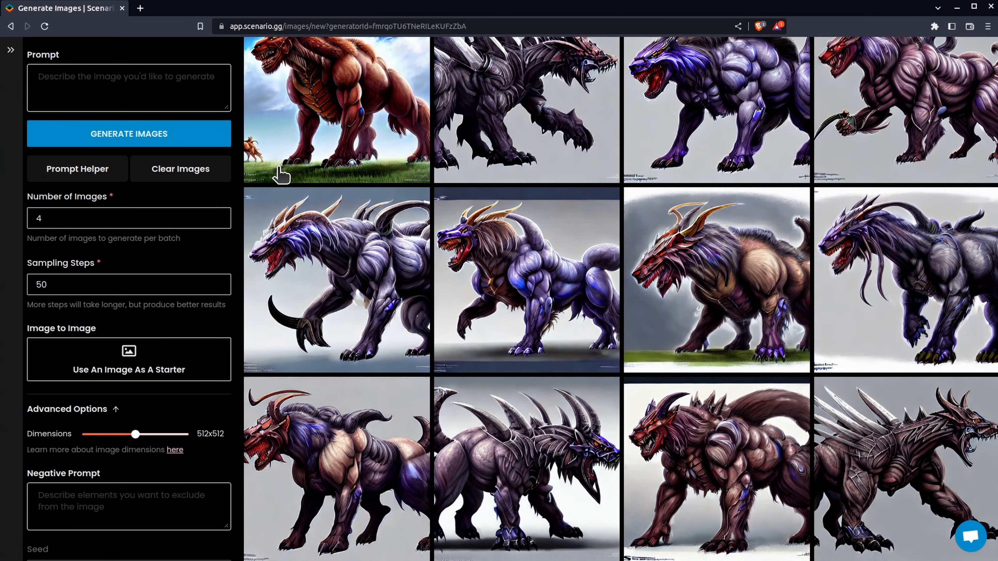
scroll(280, 175, up, 8)
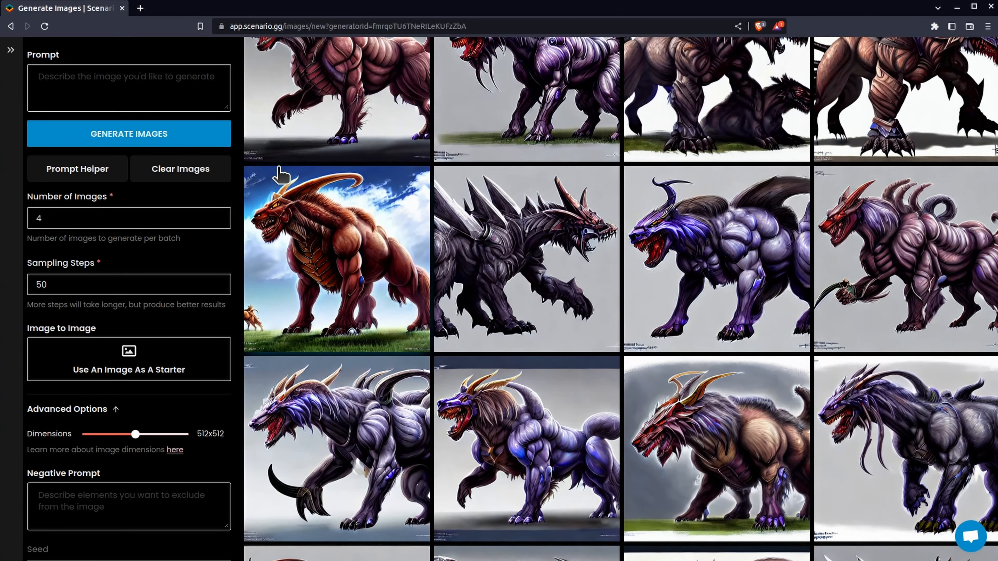
scroll(280, 175, up, 2)
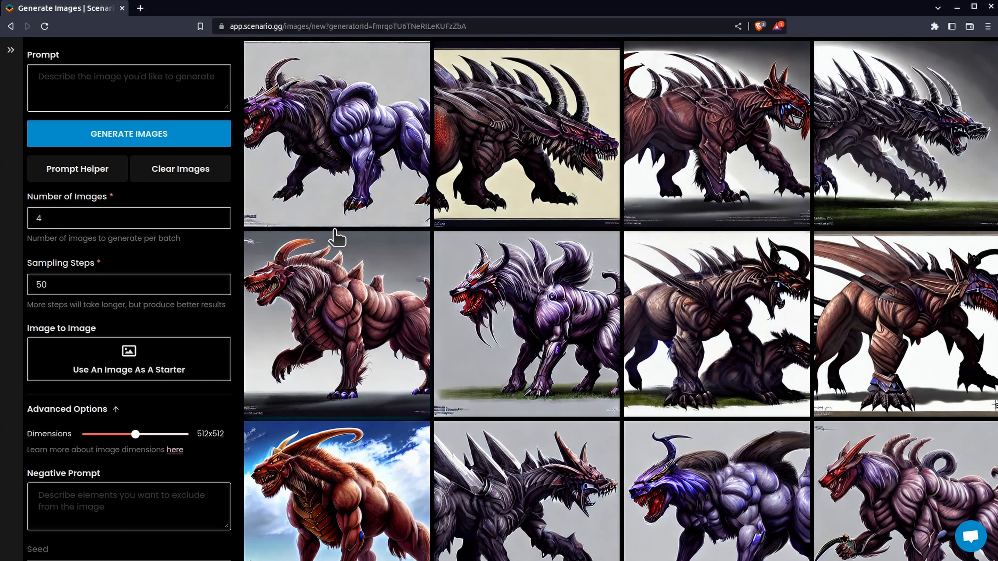
scroll(363, 332, down, 6)
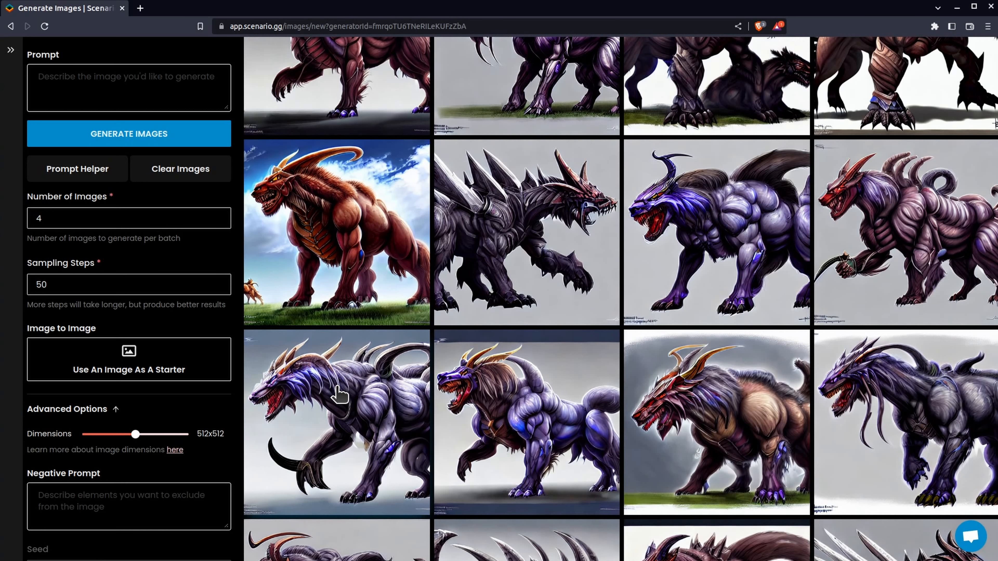
scroll(420, 389, down, 3)
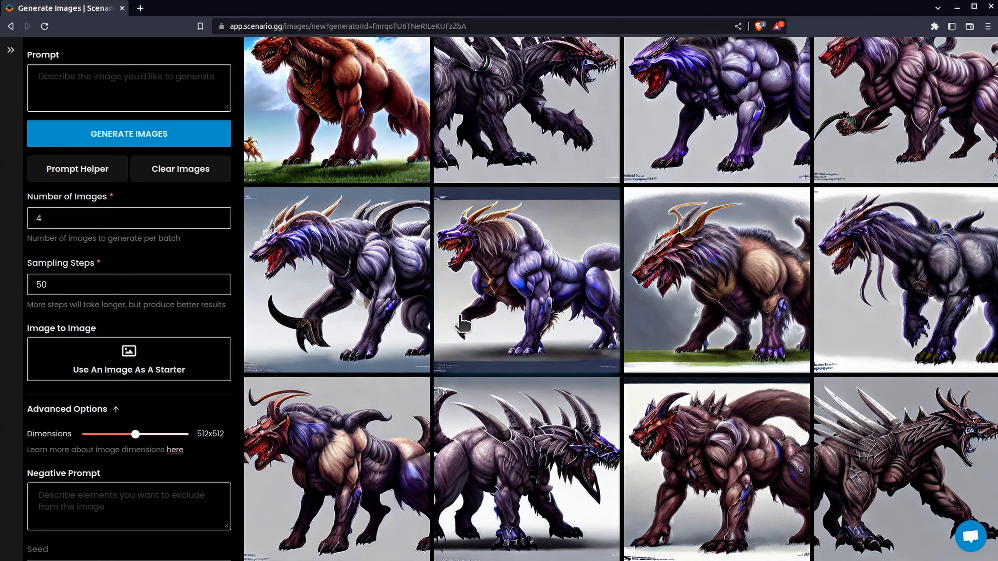
scroll(463, 323, up, 3)
scroll(622, 457, up, 2)
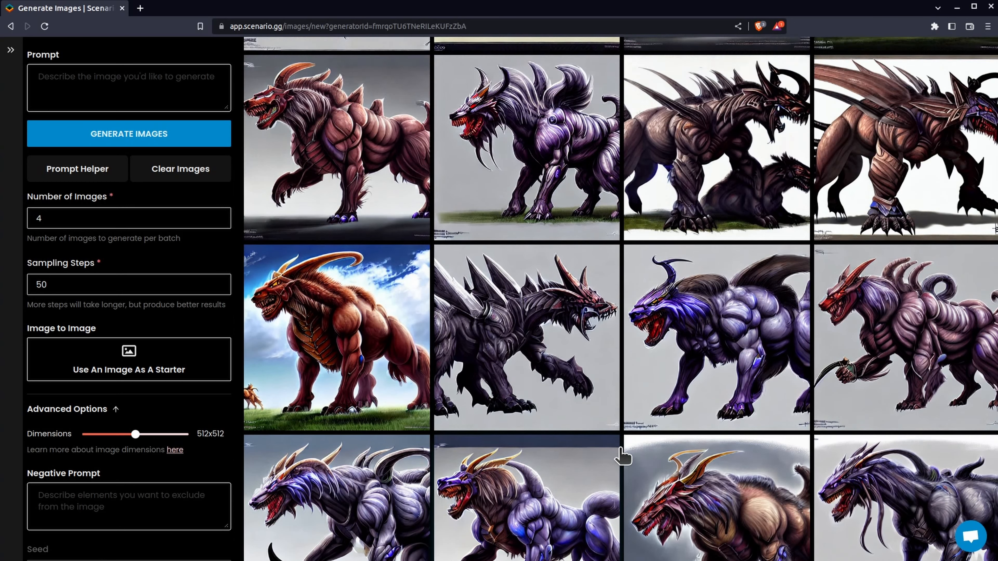
scroll(622, 457, up, 1)
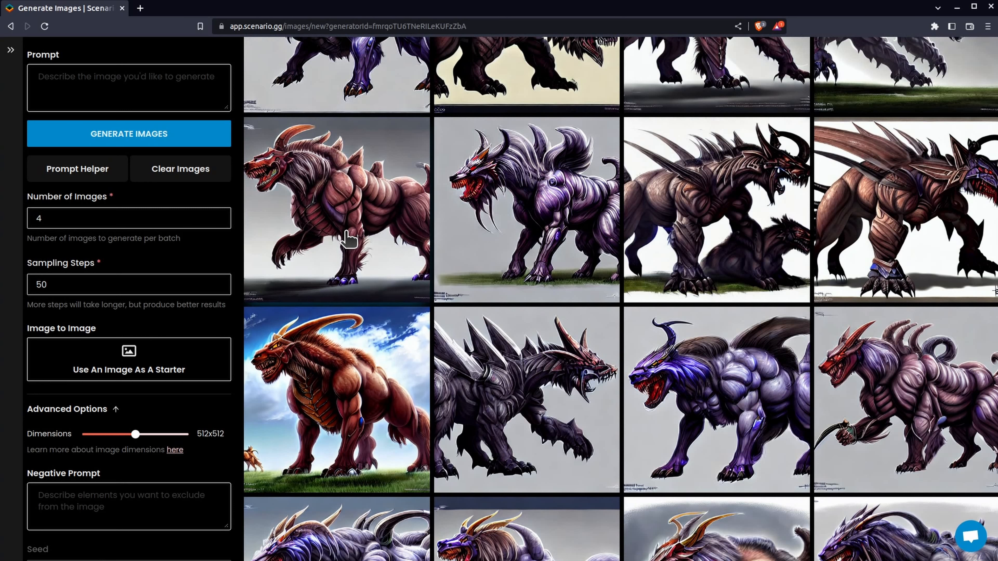
scroll(449, 279, up, 2)
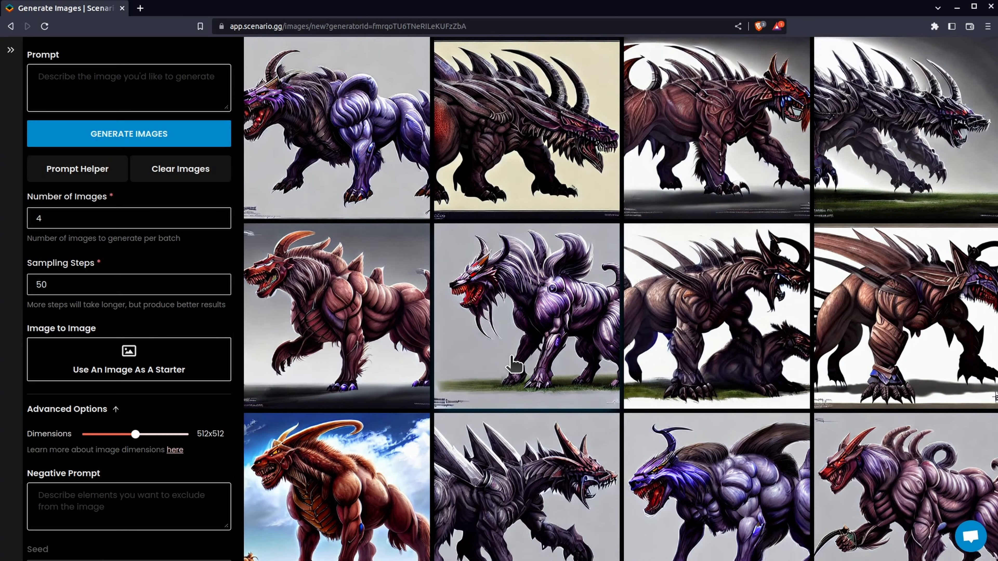
scroll(513, 364, down, 7)
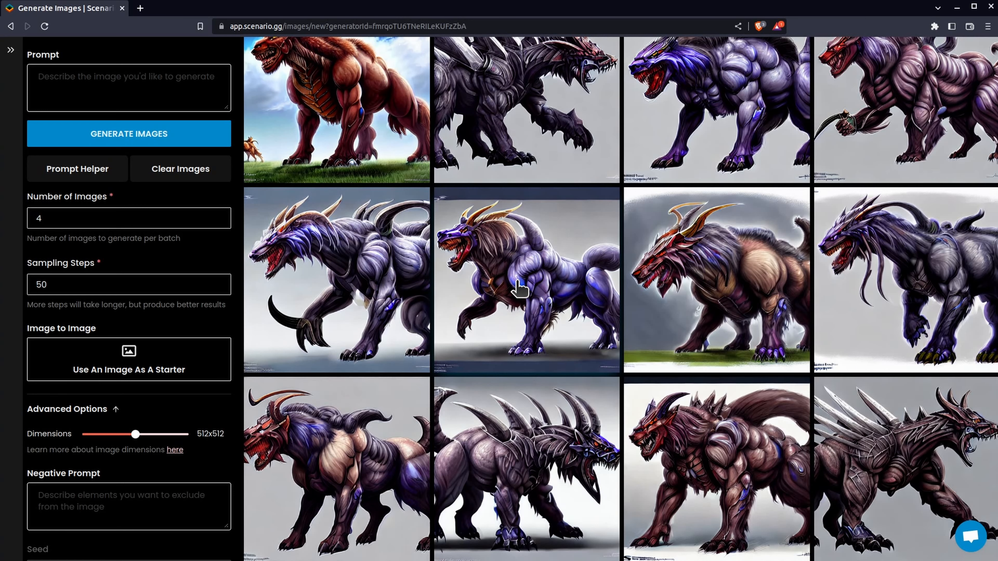
scroll(519, 291, up, 5)
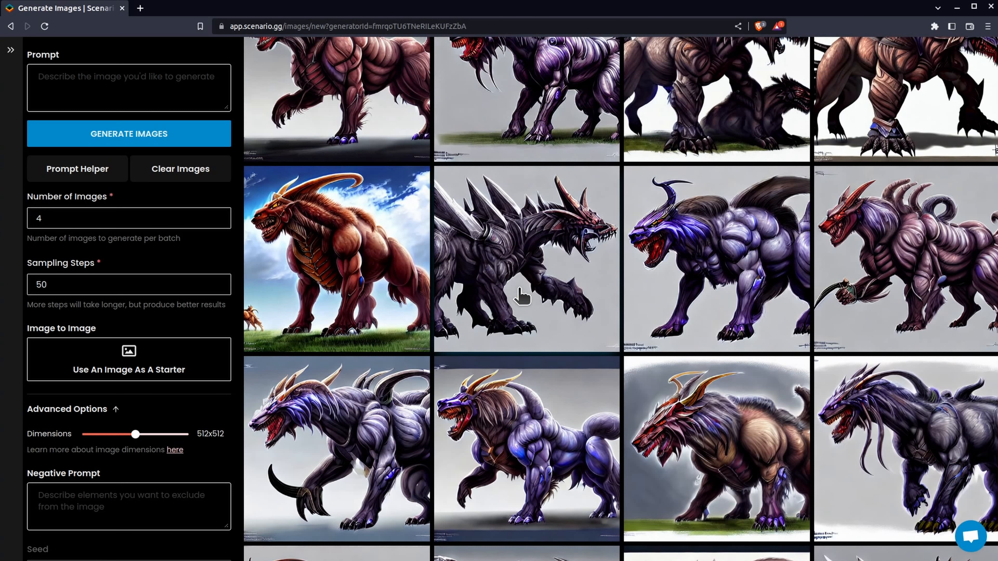
scroll(522, 297, up, 6)
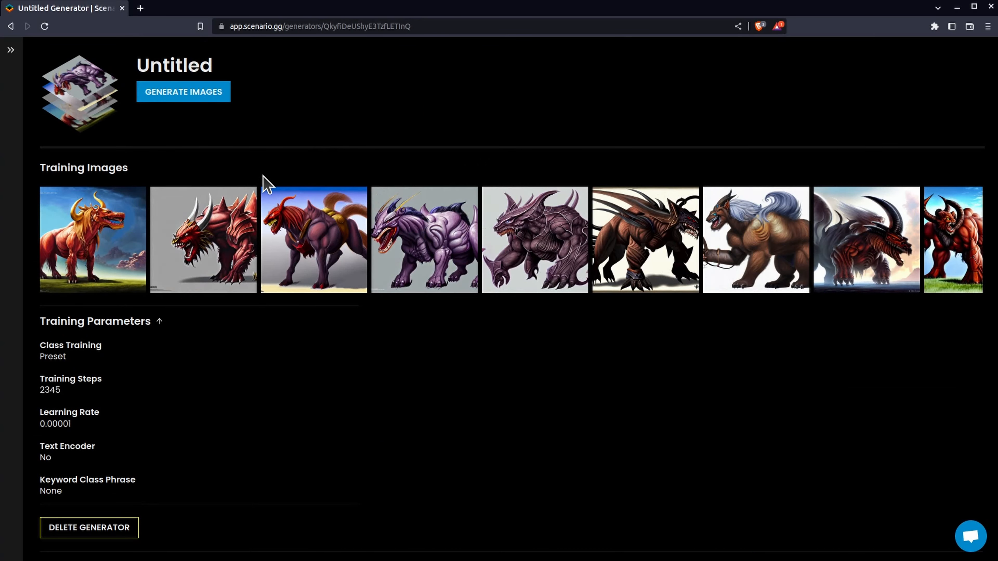
Step: Look through the training images of the Untitled generator trained with 2345 steps
scroll(257, 226, right, 6)
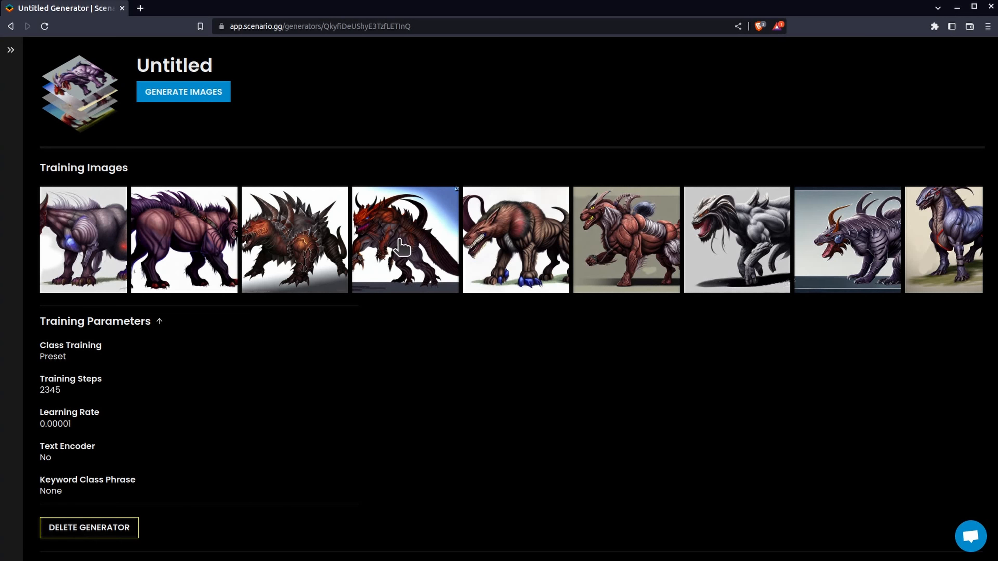
scroll(331, 244, right, 8)
scroll(333, 251, right, 15)
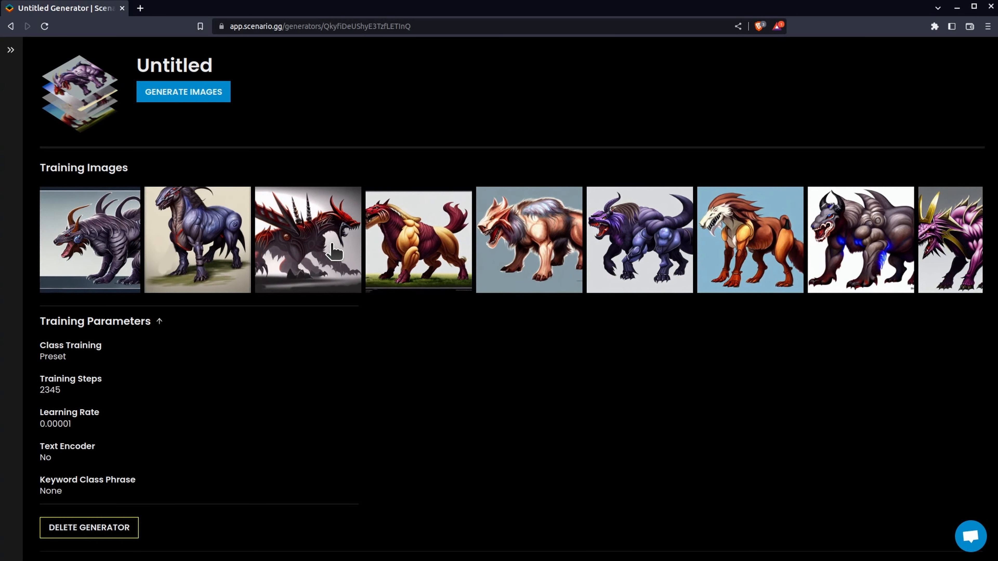
scroll(333, 252, right, 6)
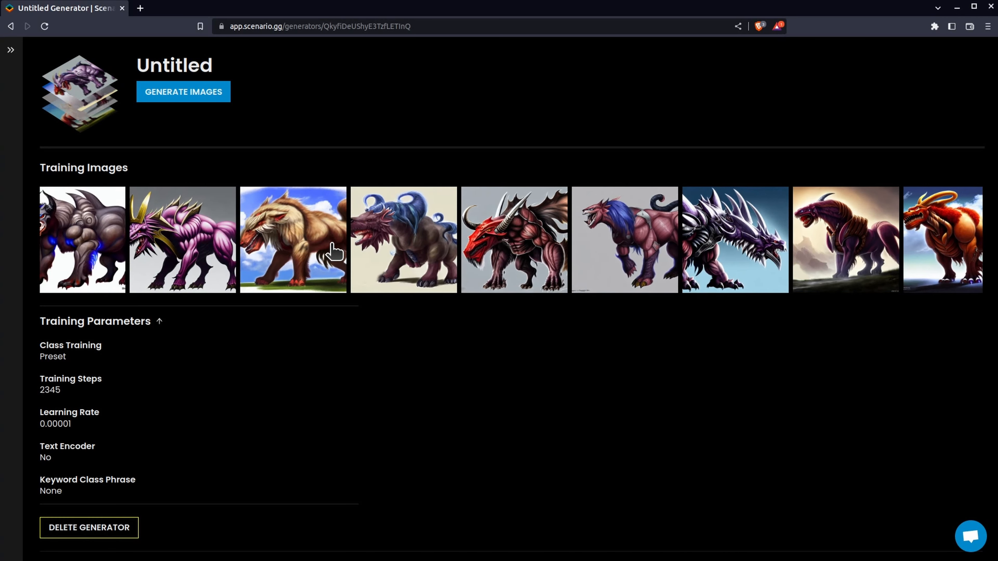
scroll(332, 244, left, 1)
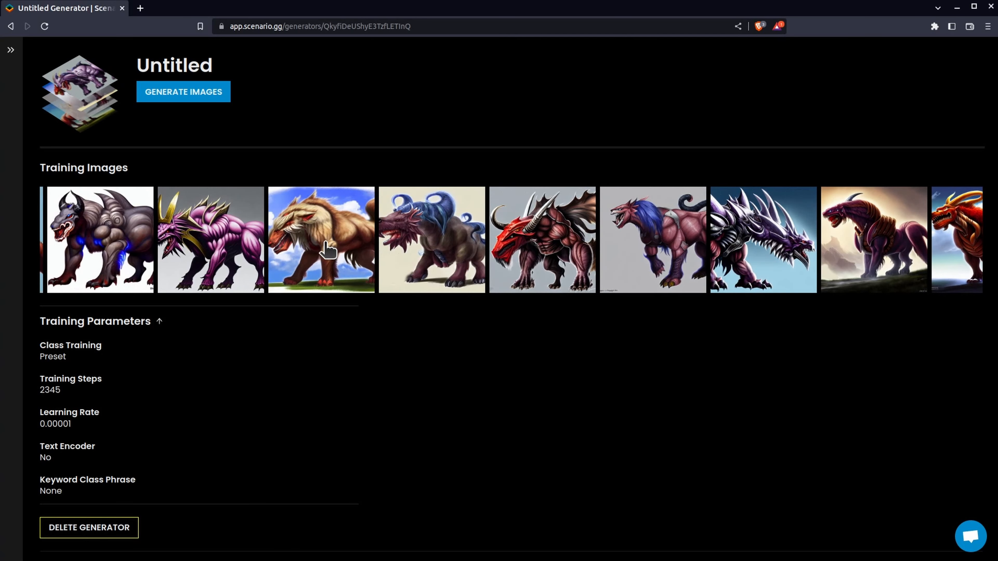
Step: Generate images without a prompt from the 2345-step Untitled generator at 50 sampling steps and review the results
click(201, 101)
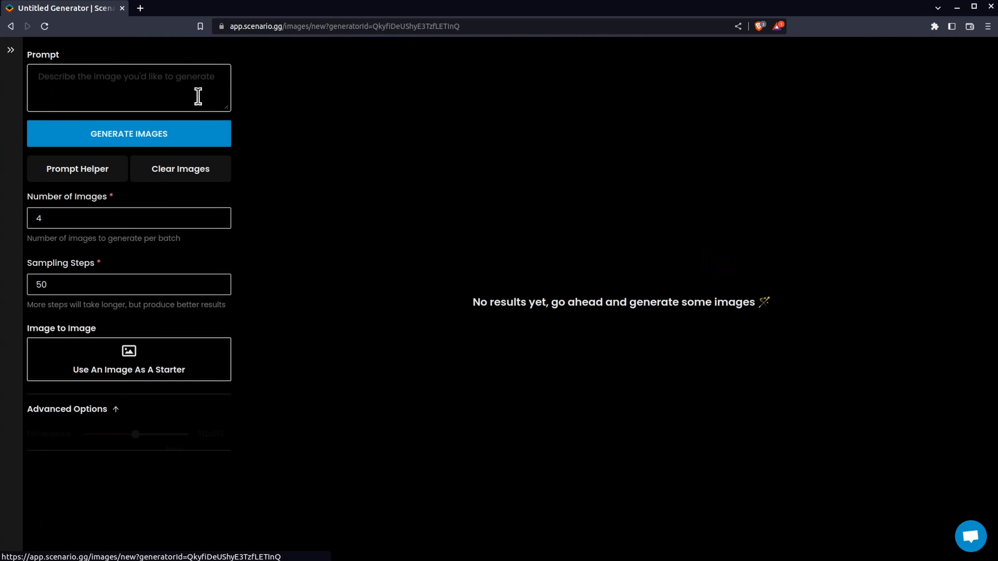
click(178, 139)
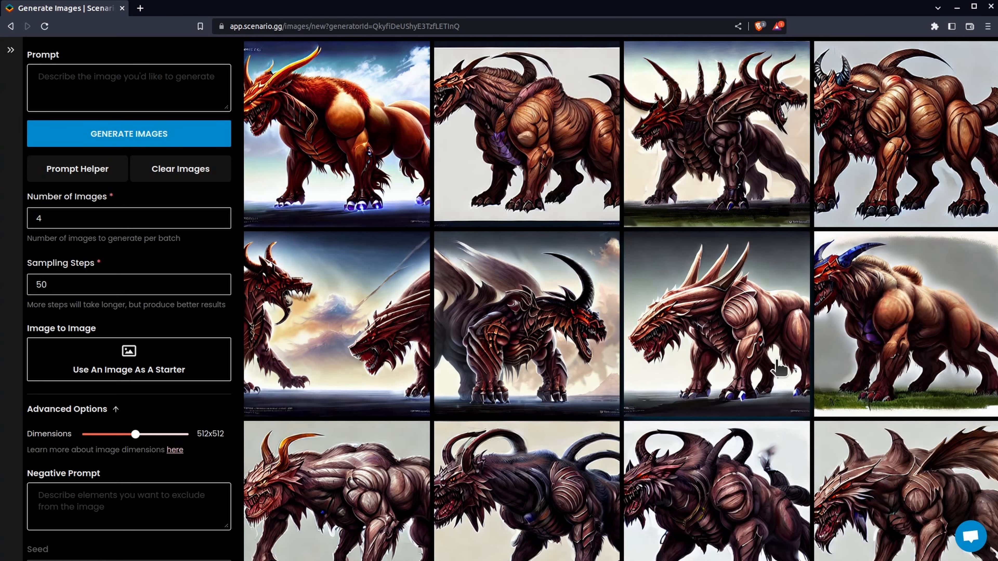
scroll(787, 332, down, 5)
scroll(786, 325, down, 1)
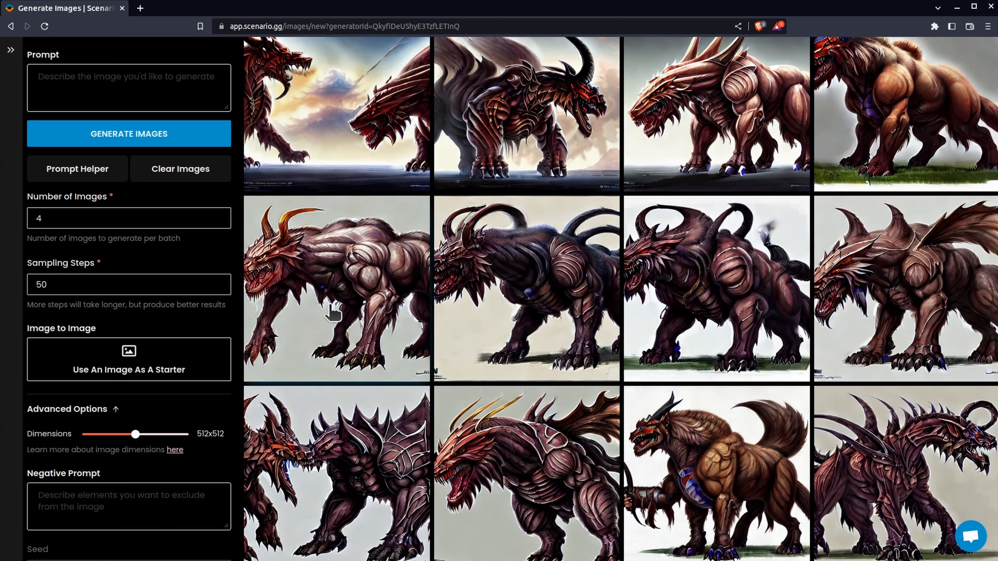
scroll(348, 304, up, 7)
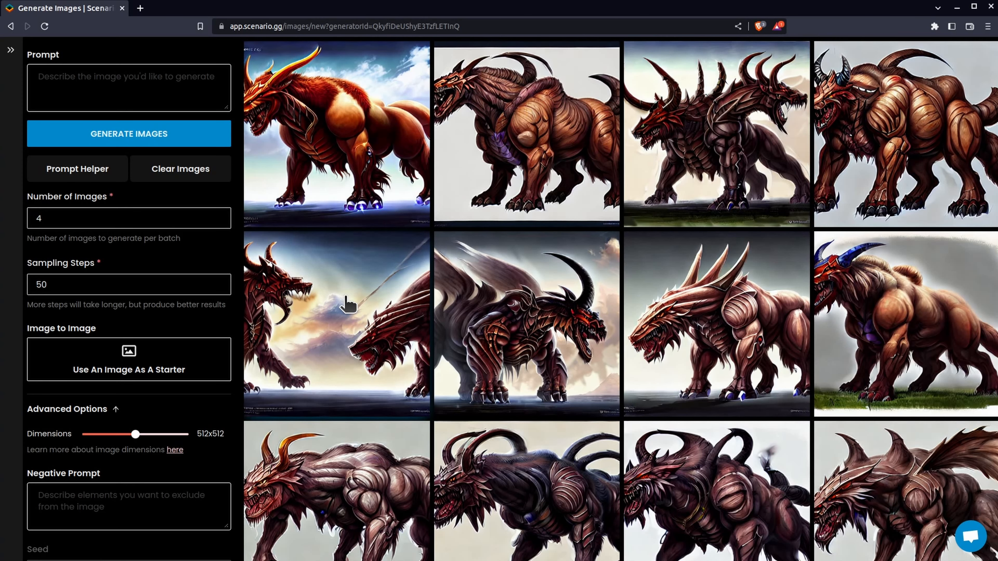
scroll(348, 304, down, 7)
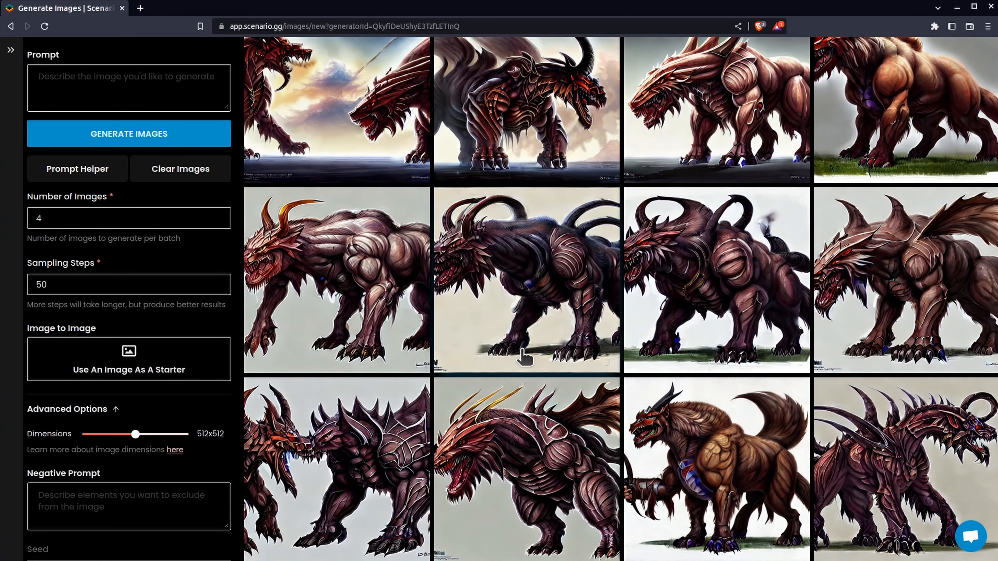
scroll(515, 411, up, 6)
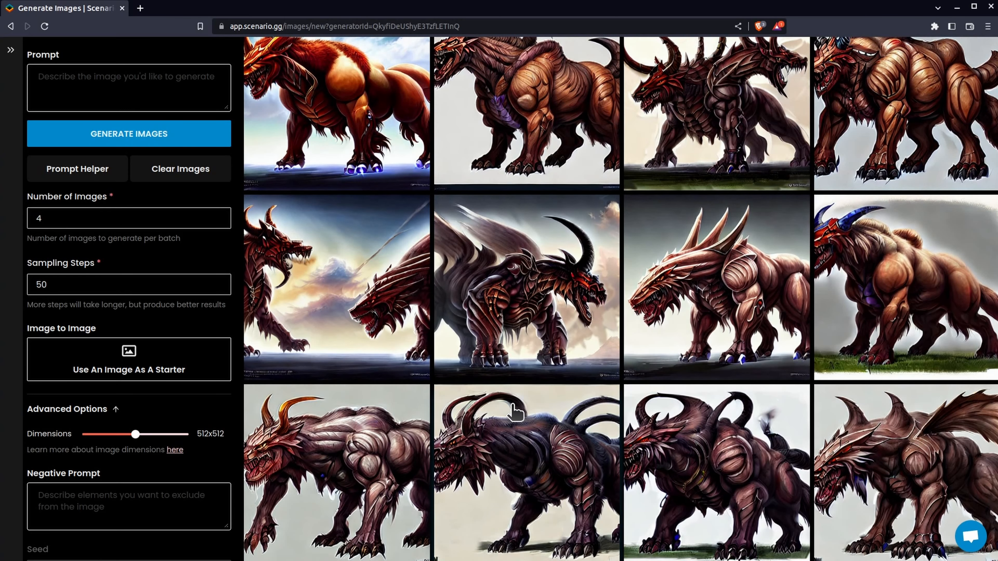
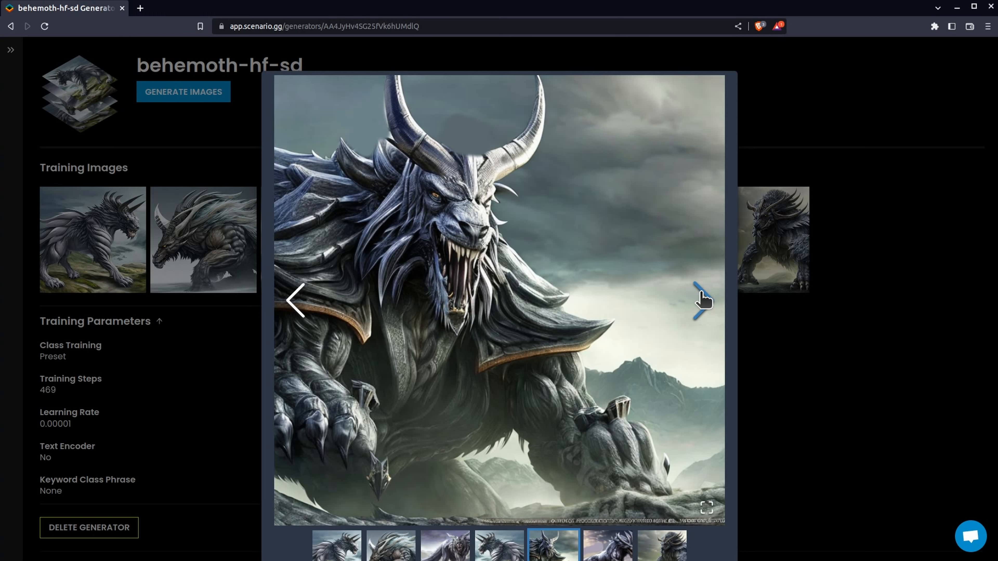
Step: View the remaining enlarged training images of the behemoth-hf-sd generator and close the image viewer
click(702, 300)
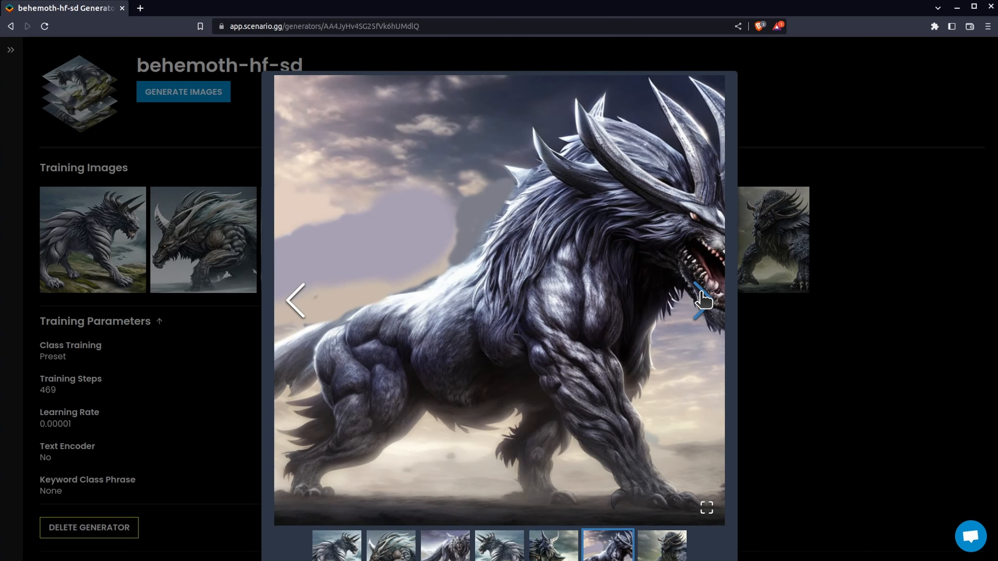
click(702, 300)
click(702, 299)
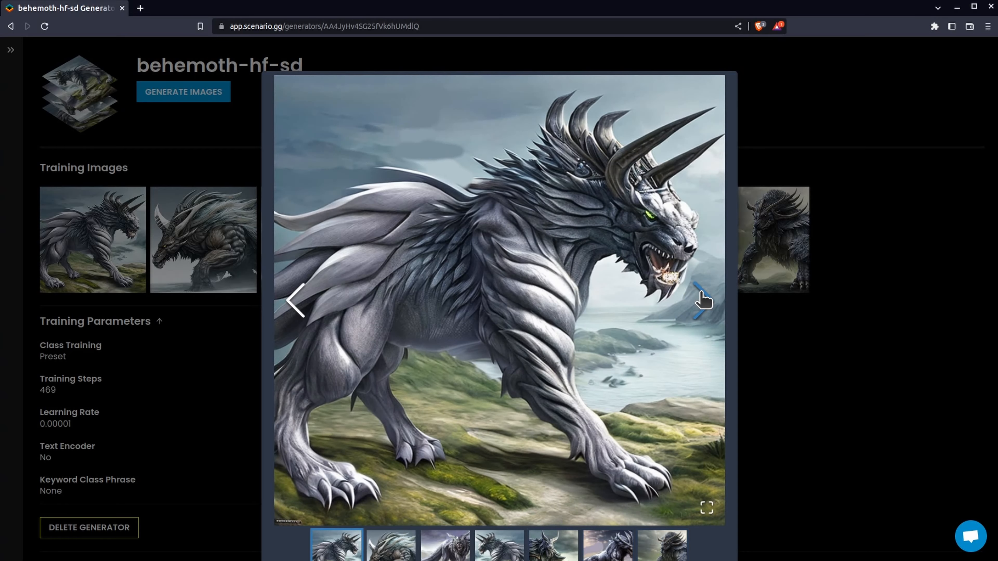
click(702, 300)
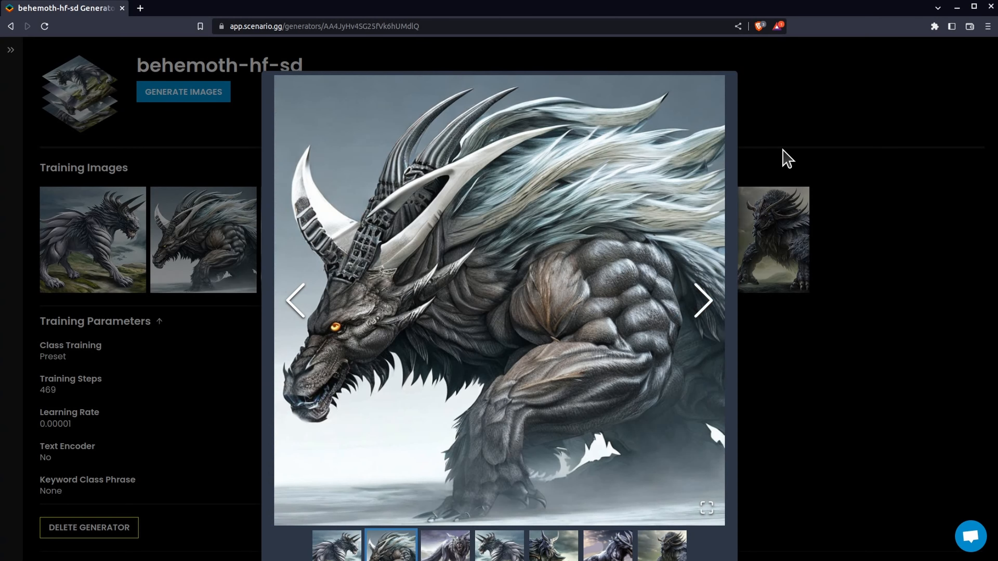
click(786, 159)
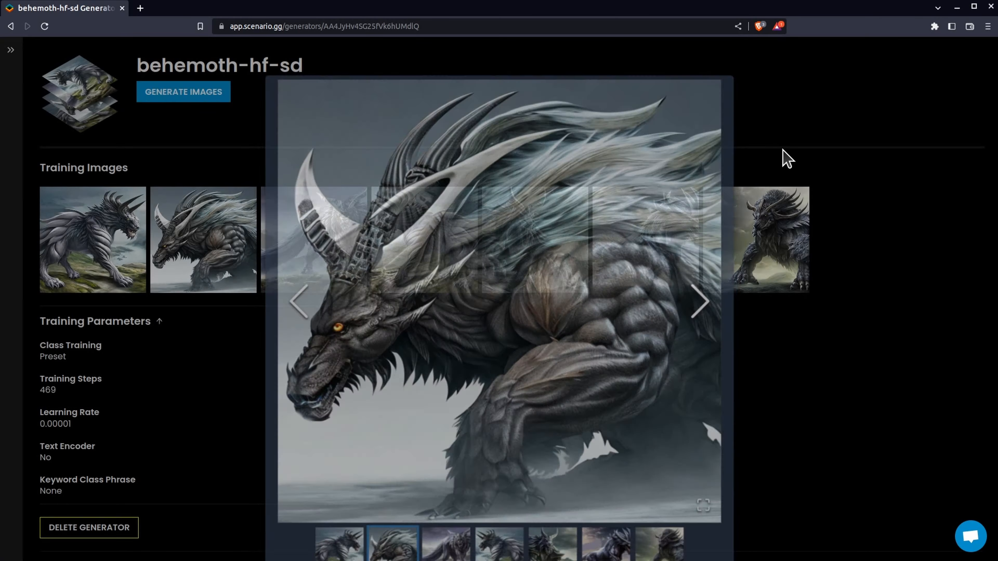
Step: Generate images from the behemoth-hf-sd generator without a prompt at 50 sampling steps and review the results
click(202, 94)
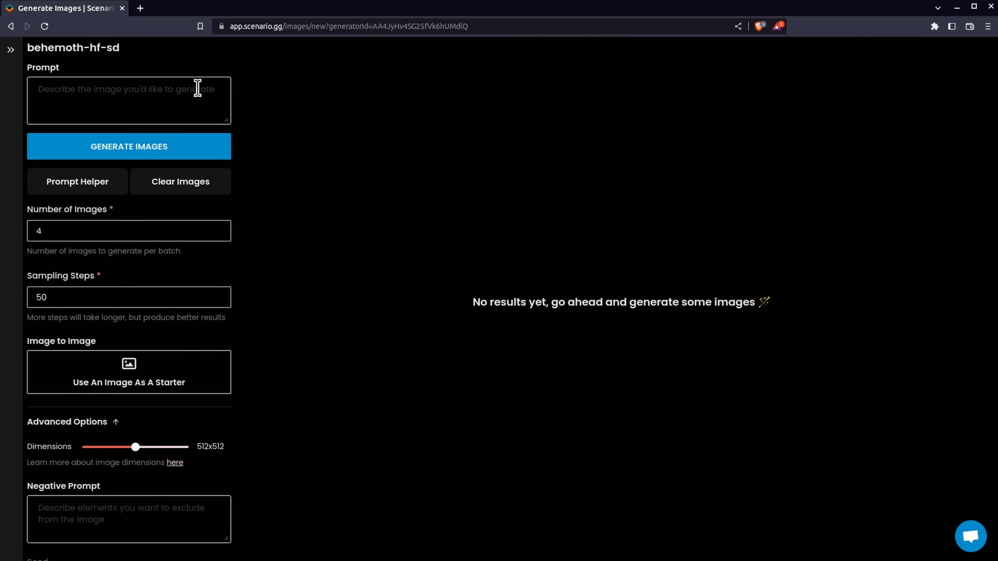
click(196, 150)
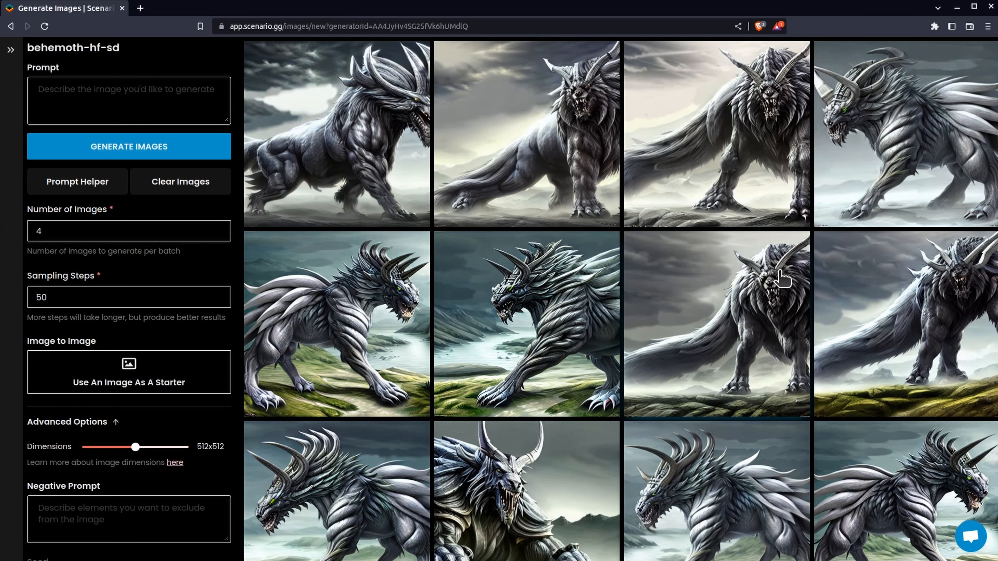
scroll(713, 355, down, 3)
scroll(713, 355, up, 2)
scroll(713, 356, down, 5)
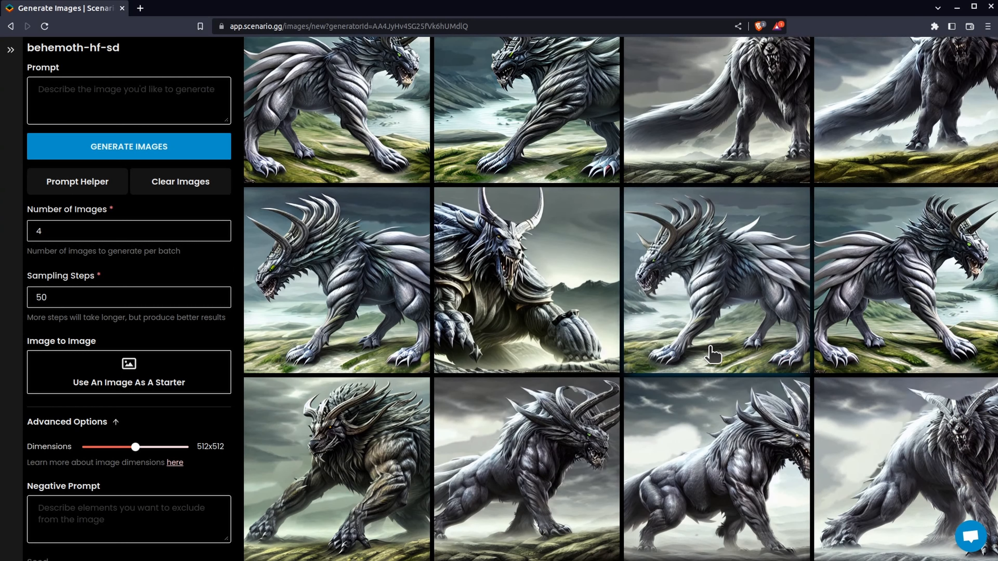
scroll(713, 356, up, 5)
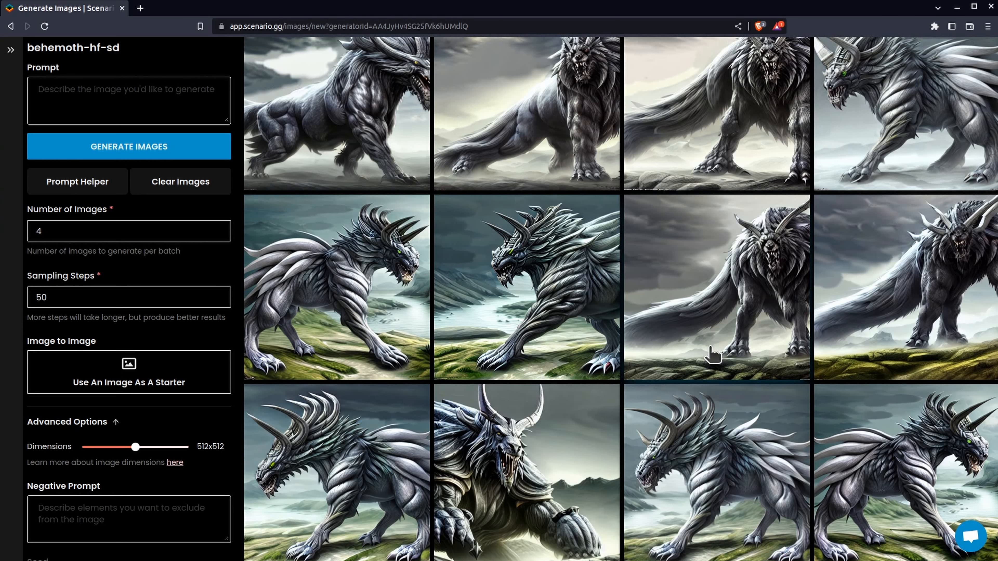
scroll(713, 355, up, 1)
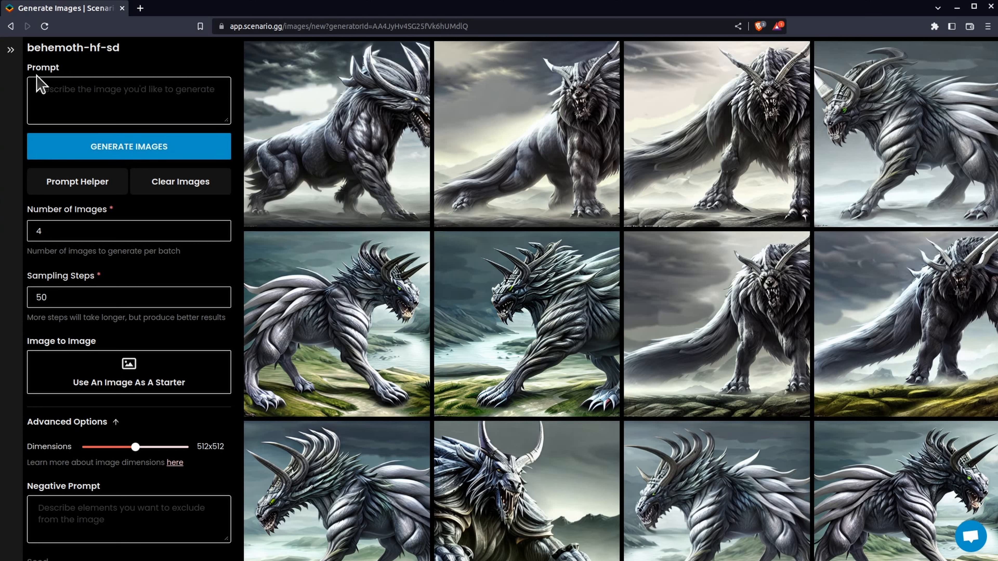
Step: Start a new image generation with the public runwayml/stable-diffusion-v1-5 generator and clear the previous images
click(12, 56)
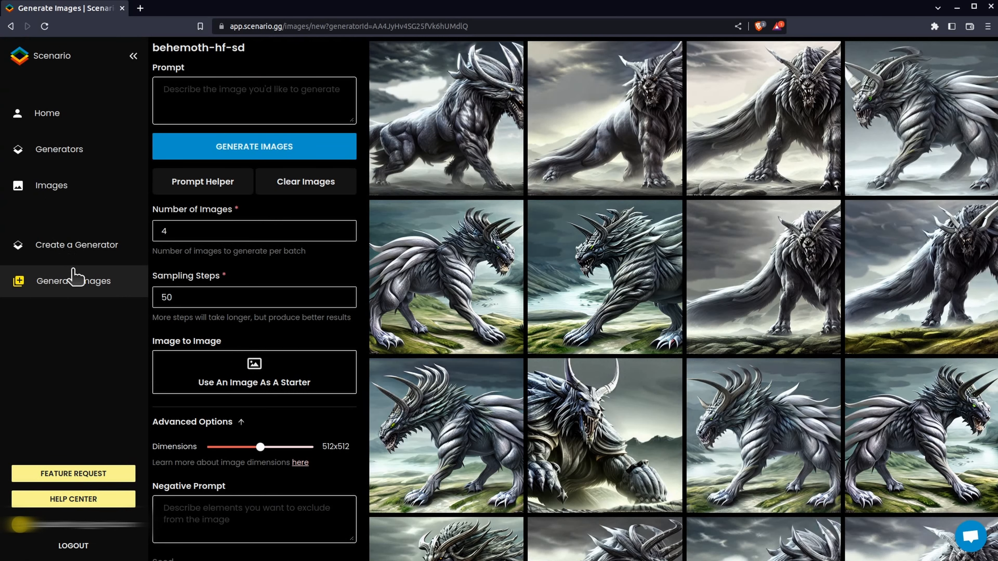
click(74, 281)
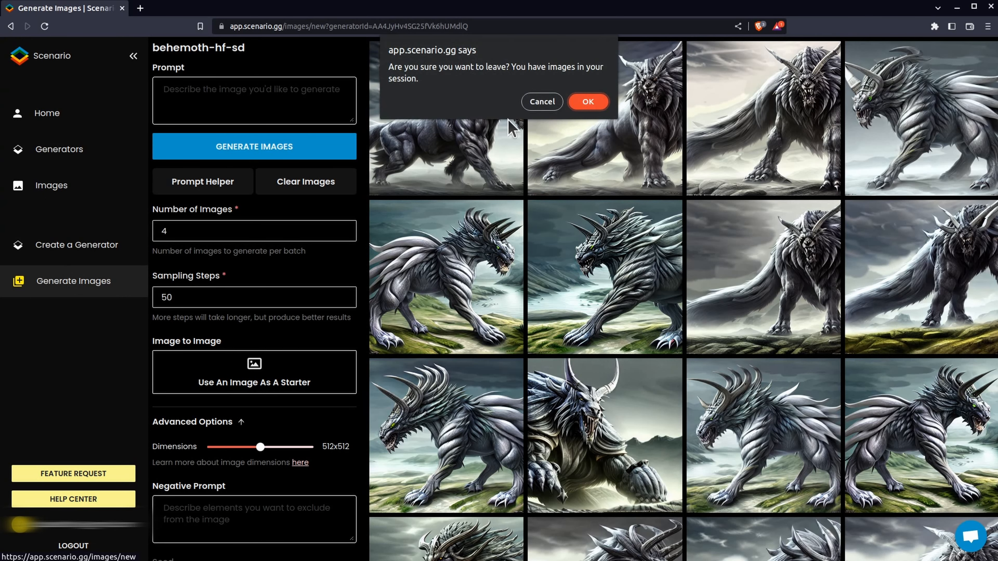
click(585, 99)
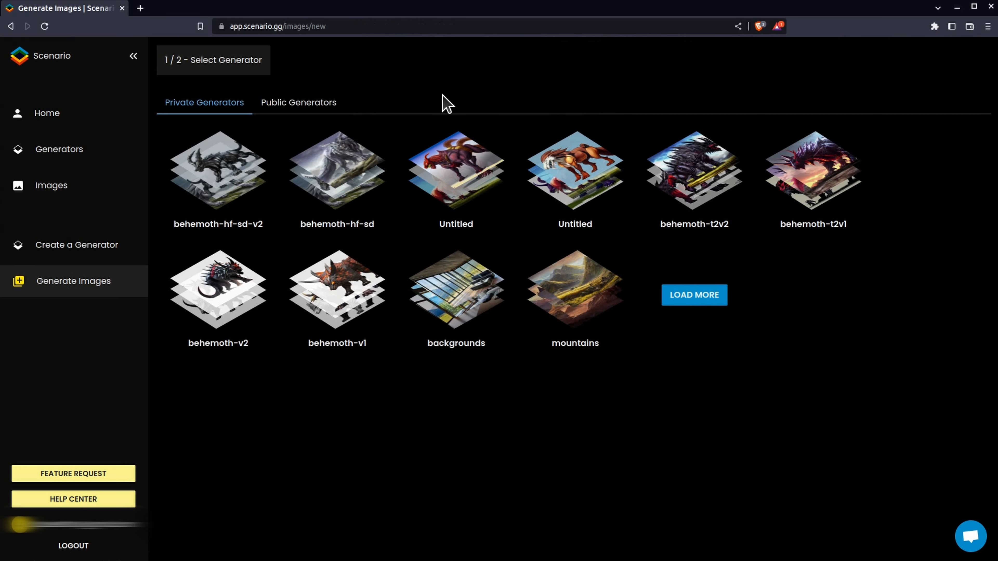
click(132, 56)
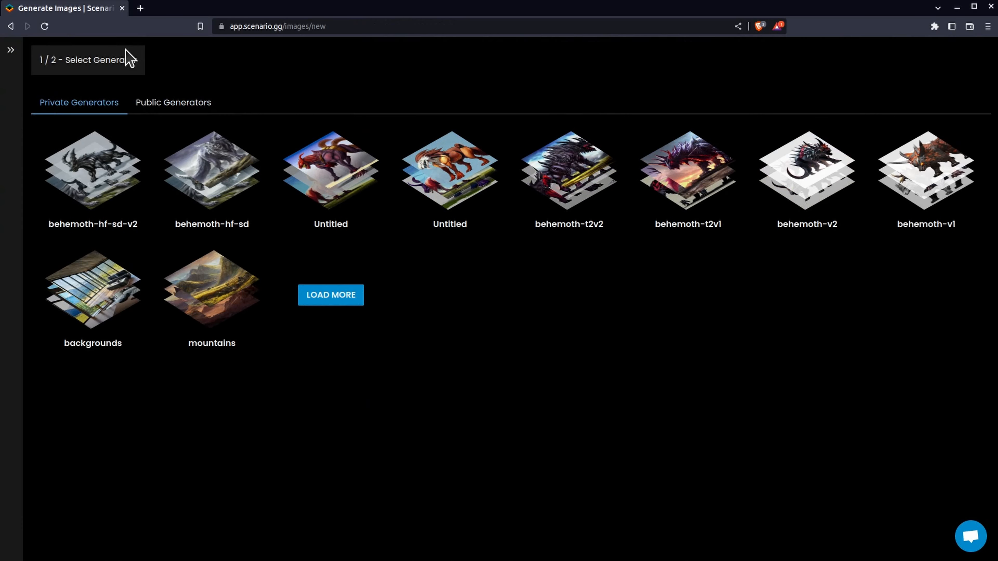
click(176, 103)
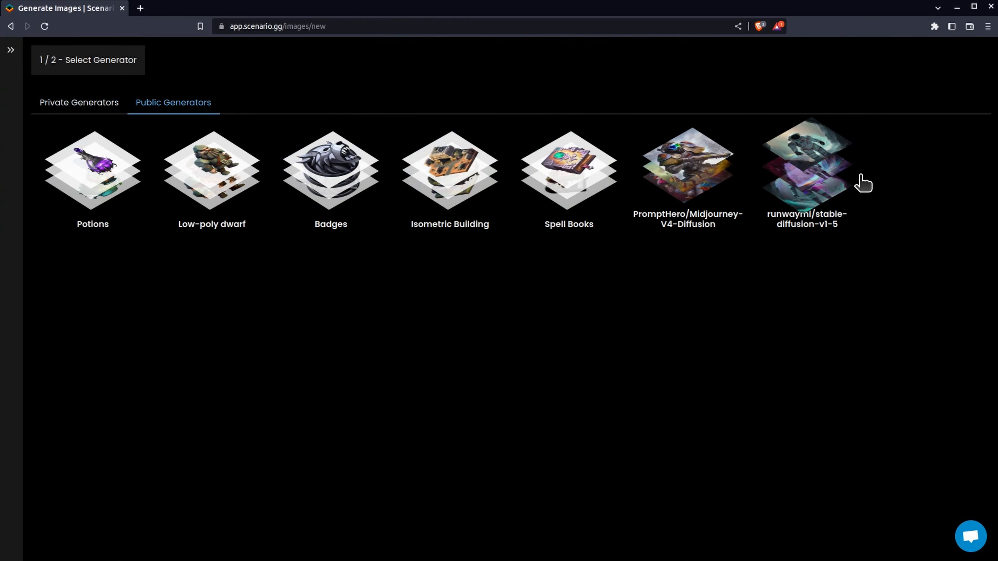
click(824, 175)
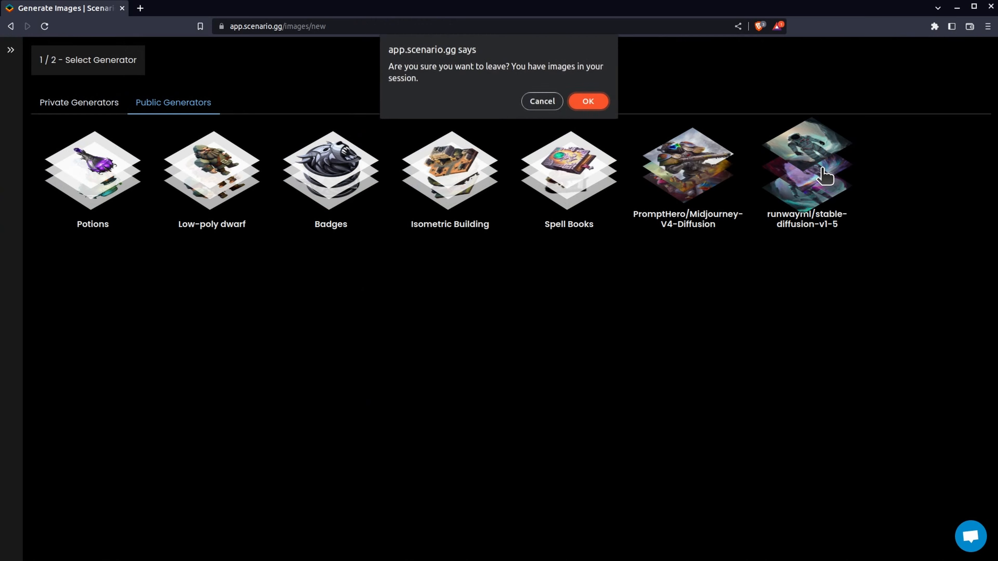
click(589, 102)
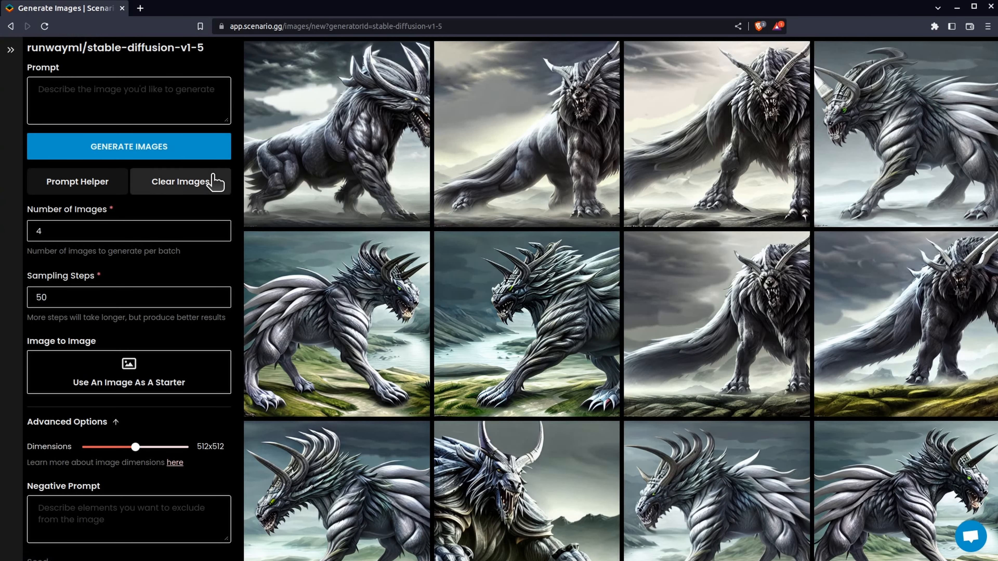
click(214, 182)
Step: Set the prompt to "Final Fantasy behemoth, detailed, quadruped, muscular, mane, creature, animal, grey skin, two horns on head, long claws on paws, 4K, high quality, high resolution"
click(137, 113)
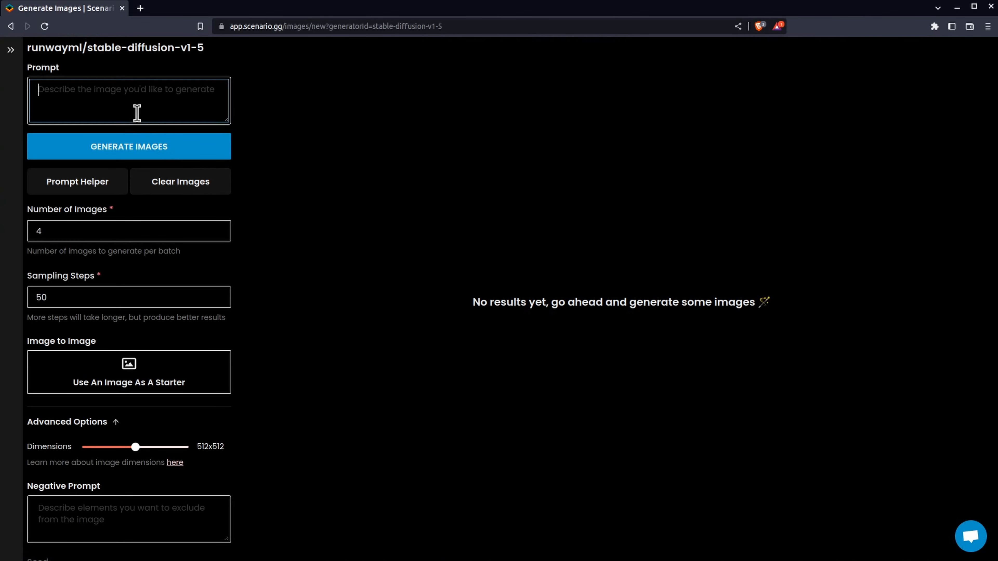
key(ctrl+v)
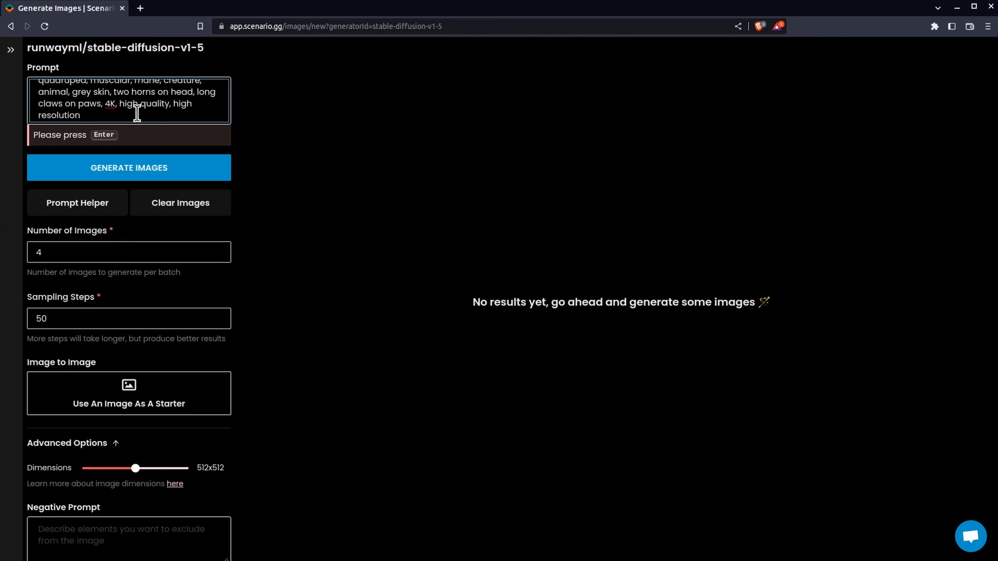
key(Return)
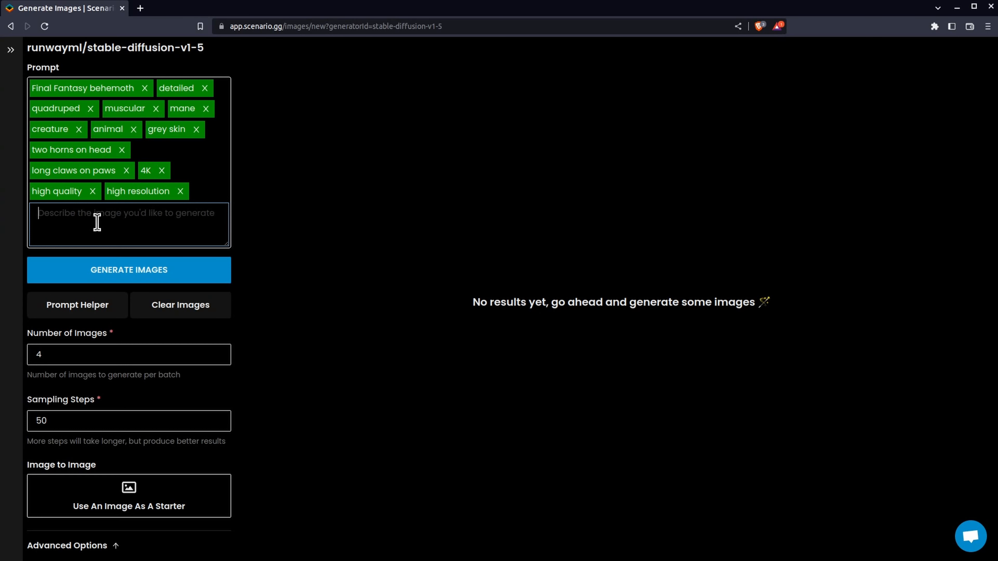
Step: Paste the prepared negative prompt, with terms from creepy, fake, low quality and low resolution through incomplete, hideous and incorrect placement
scroll(118, 227, down, 5)
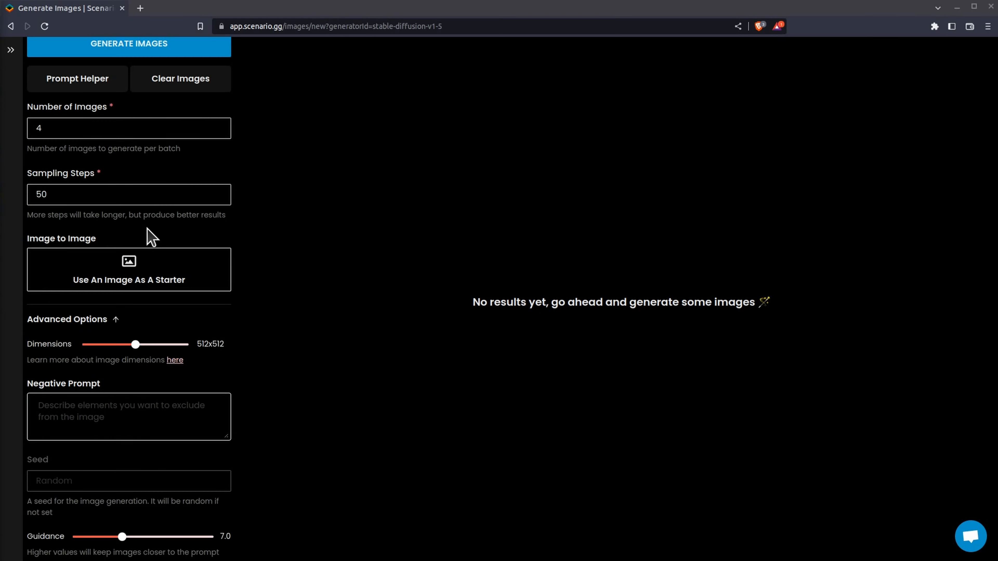
click(103, 411)
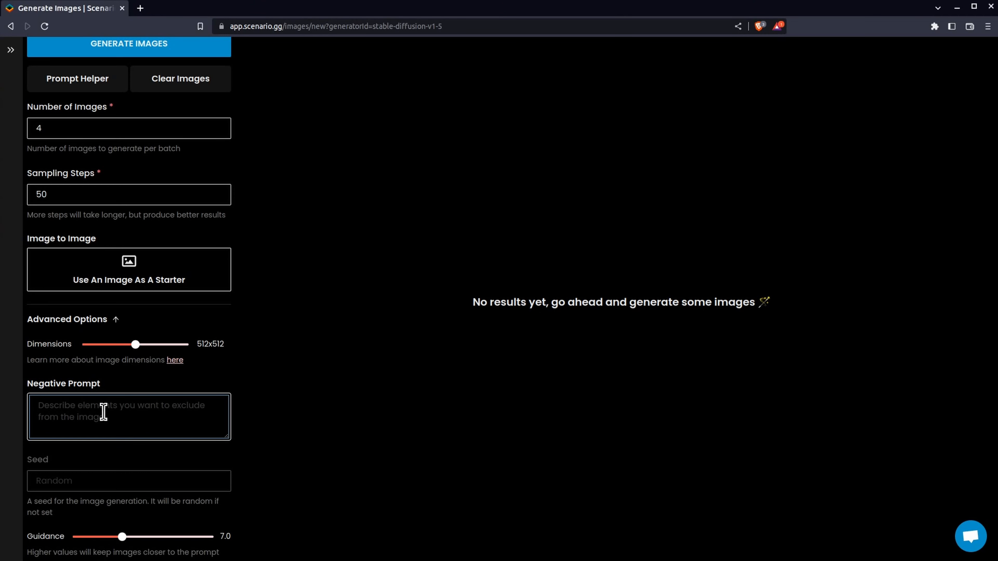
key(ctrl+v)
key(Return)
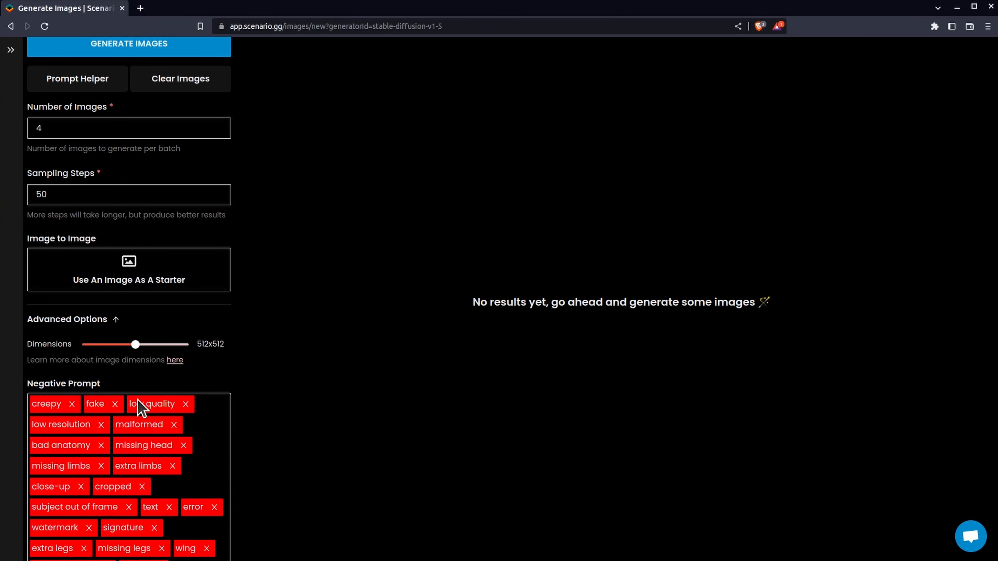
scroll(107, 292, up, 1)
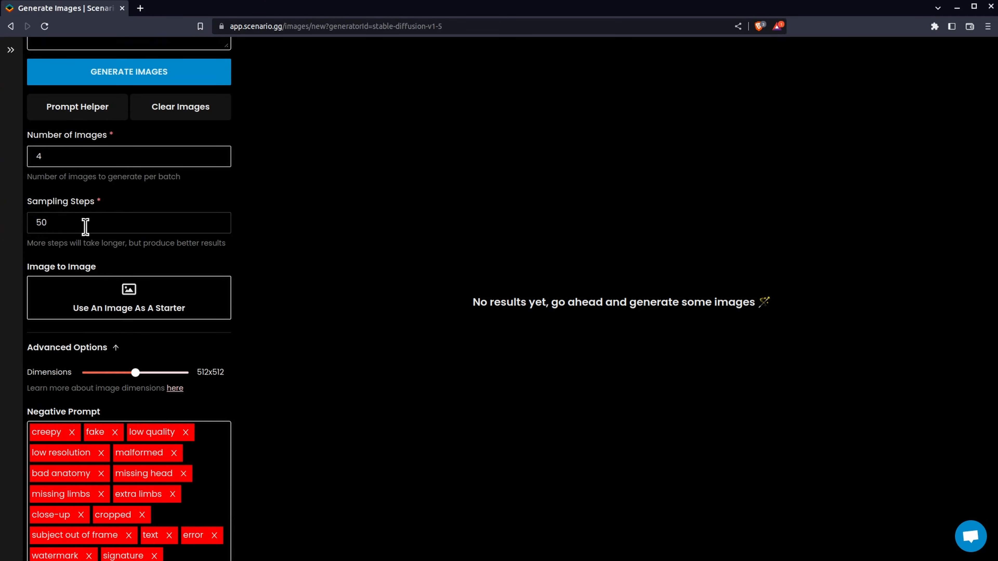
scroll(206, 350, down, 4)
scroll(204, 351, down, 3)
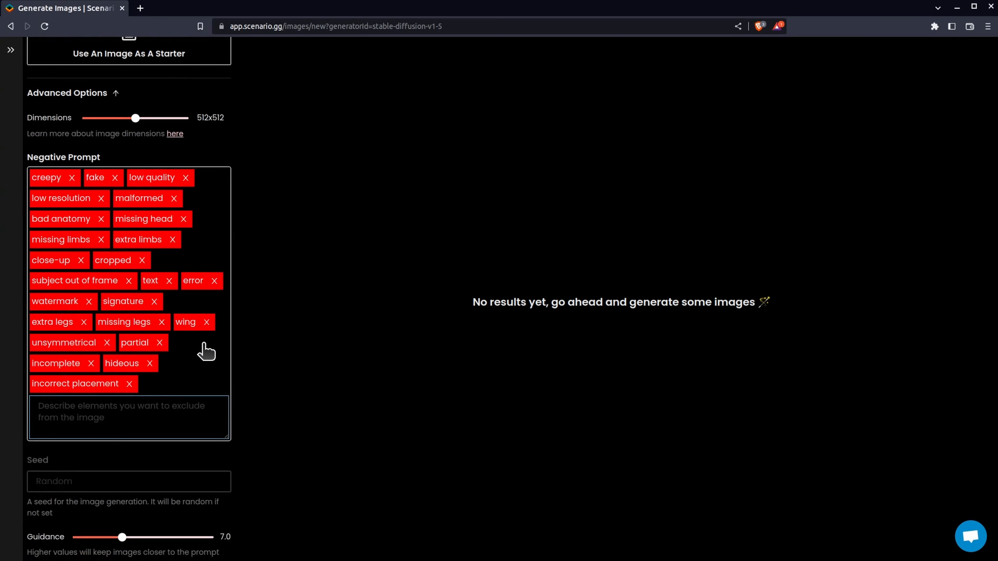
scroll(205, 350, up, 1)
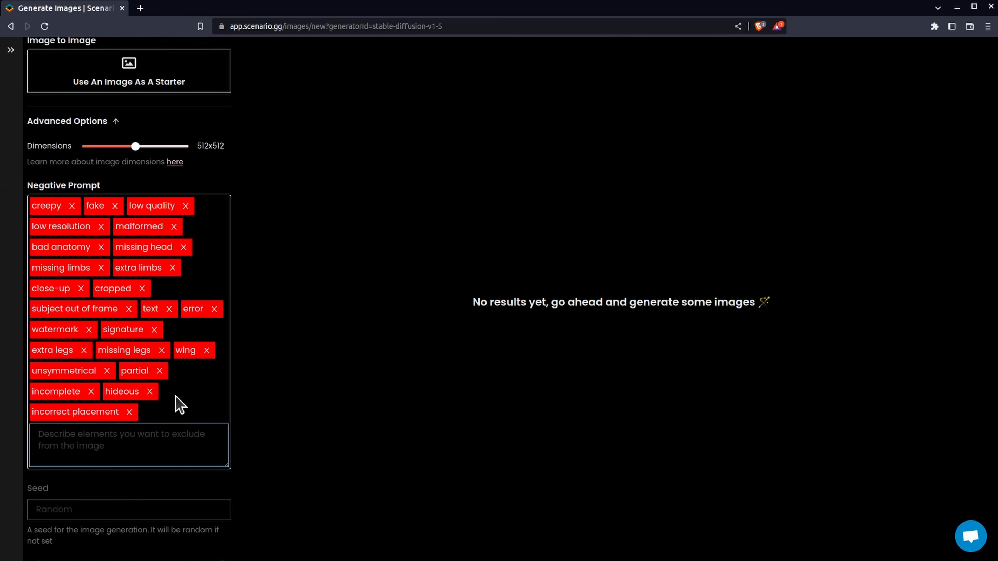
click(210, 439)
scroll(209, 439, down, 1)
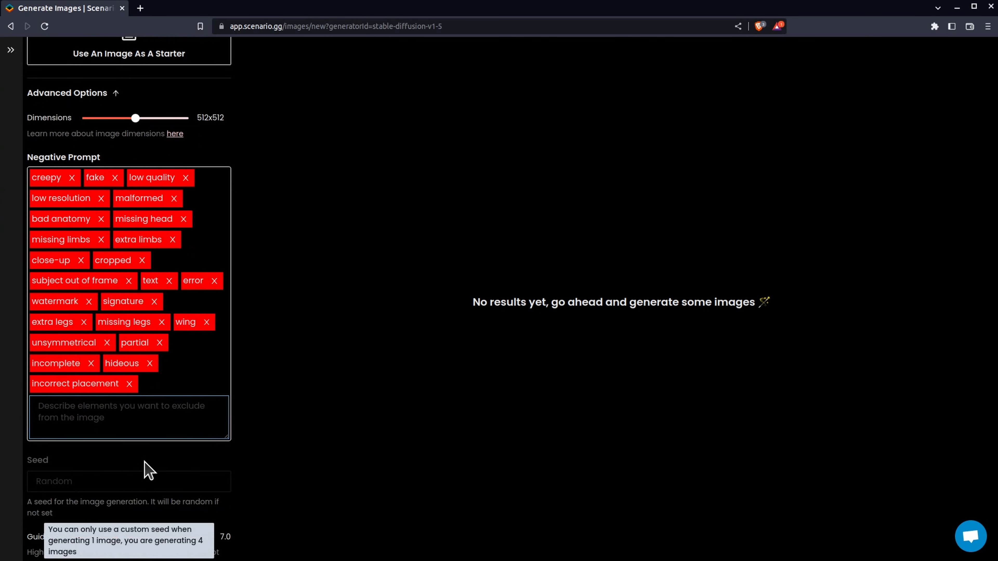
Step: Generate images from the behemoth prompt and negative prompt at 50 sampling steps
scroll(147, 448, up, 14)
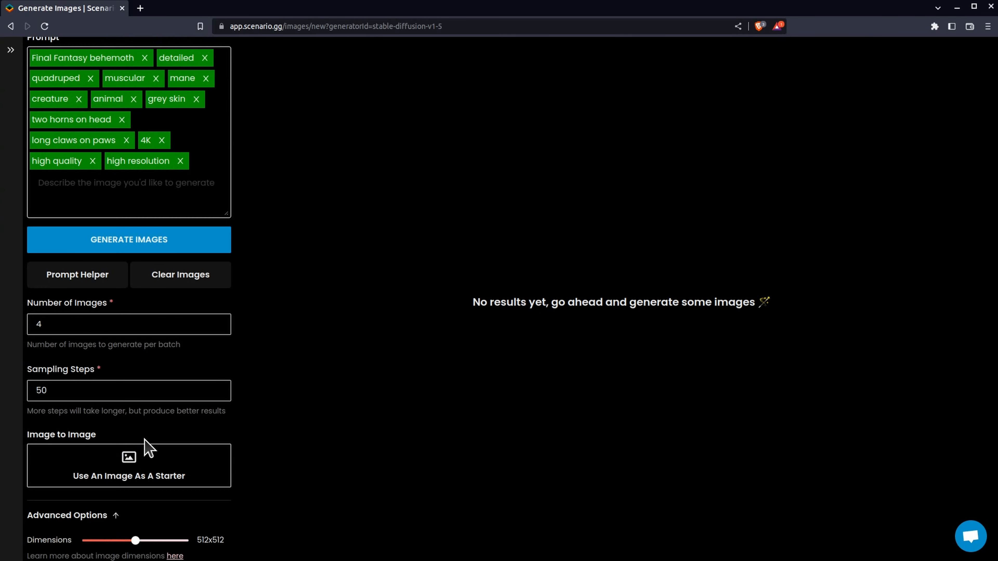
scroll(145, 439, up, 1)
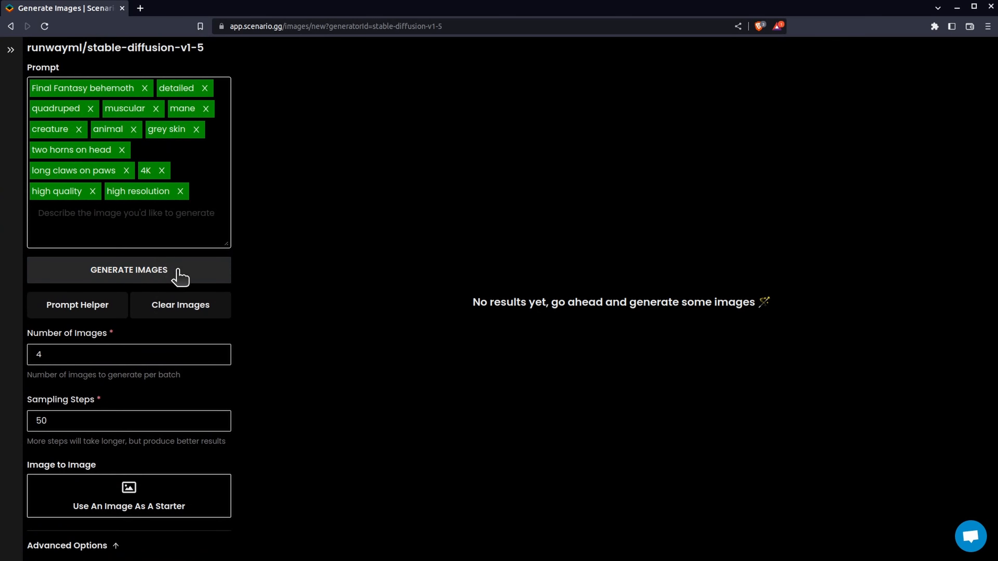
click(183, 277)
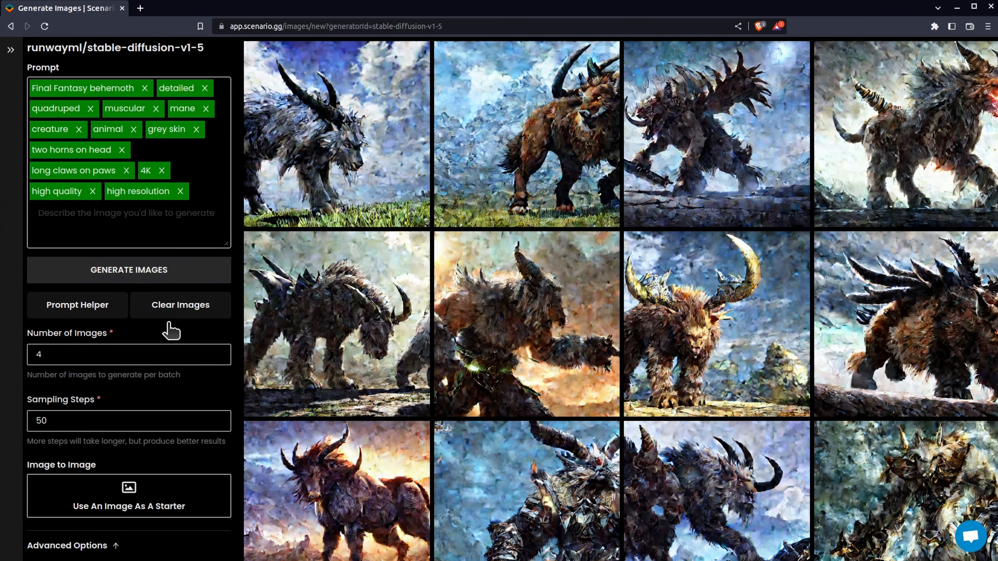
Step: Set the sampling steps to 75 and generate more images with the same behemoth prompt
click(29, 419)
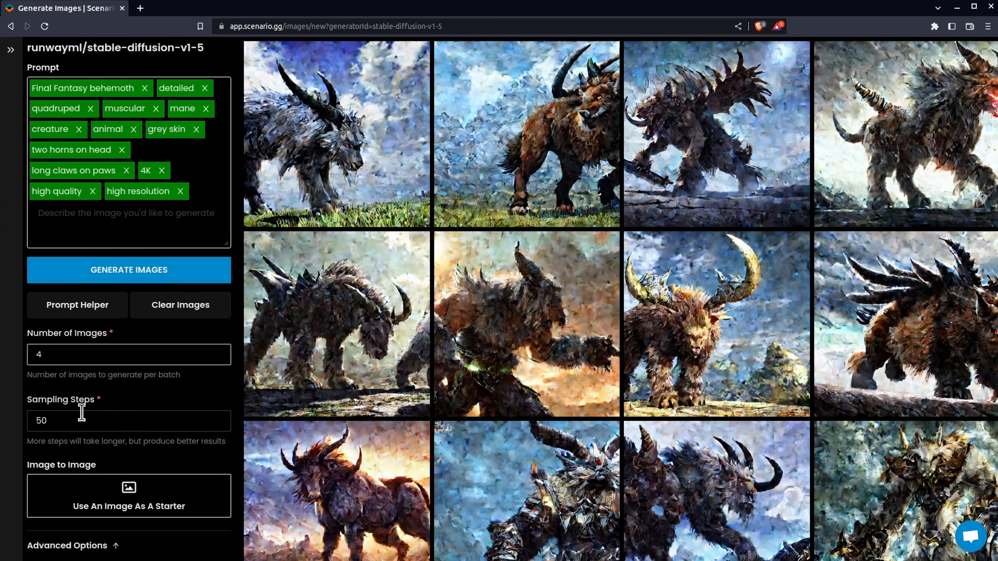
double_click(44, 422)
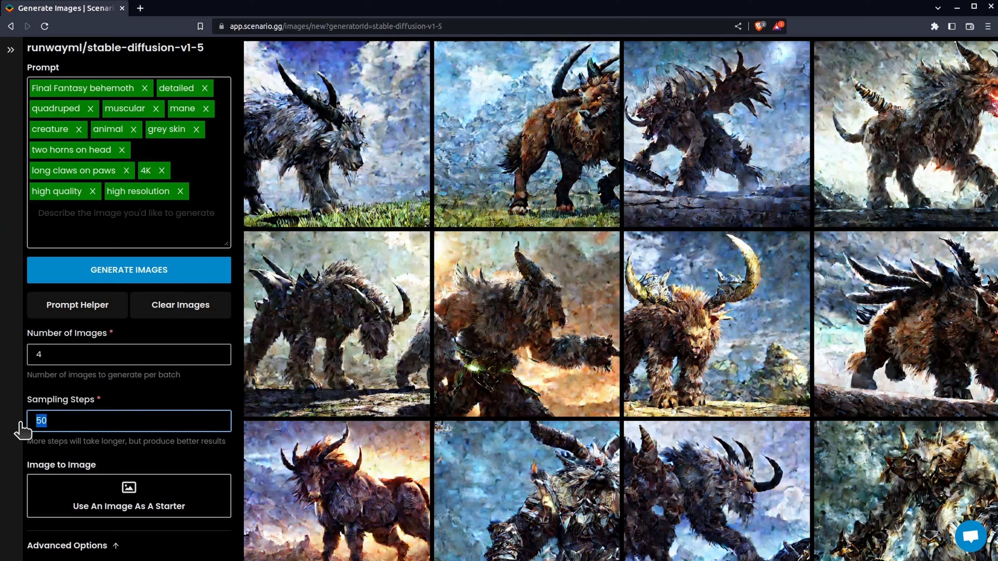
text(75)
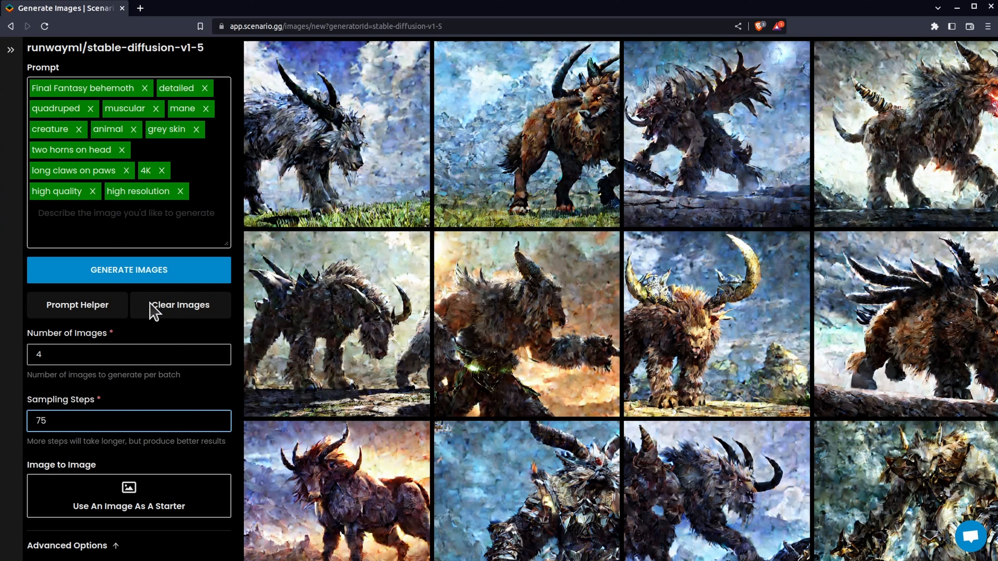
click(191, 274)
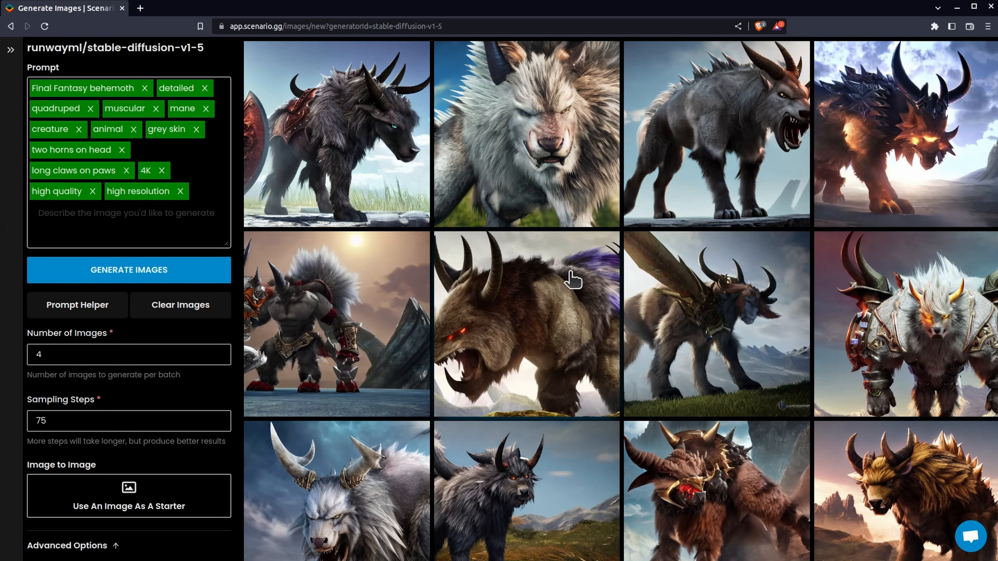
Step: Review the 75-step Stable Diffusion 1.5 behemoth images and compare them with the earlier 50-step ones
scroll(572, 279, down, 3)
scroll(572, 279, up, 3)
scroll(571, 279, down, 1)
scroll(571, 279, up, 1)
scroll(533, 279, down, 3)
scroll(534, 280, up, 3)
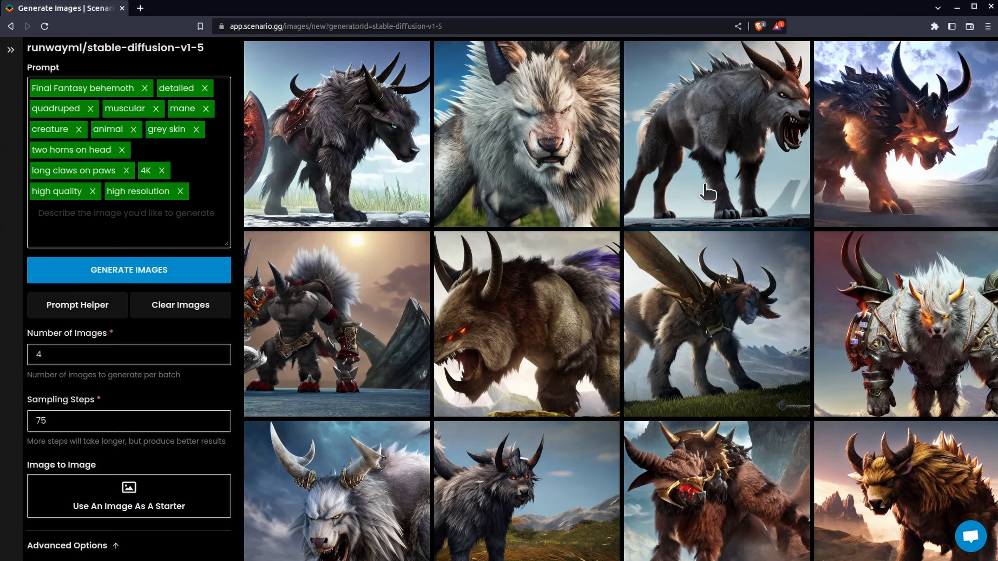
scroll(558, 448, down, 5)
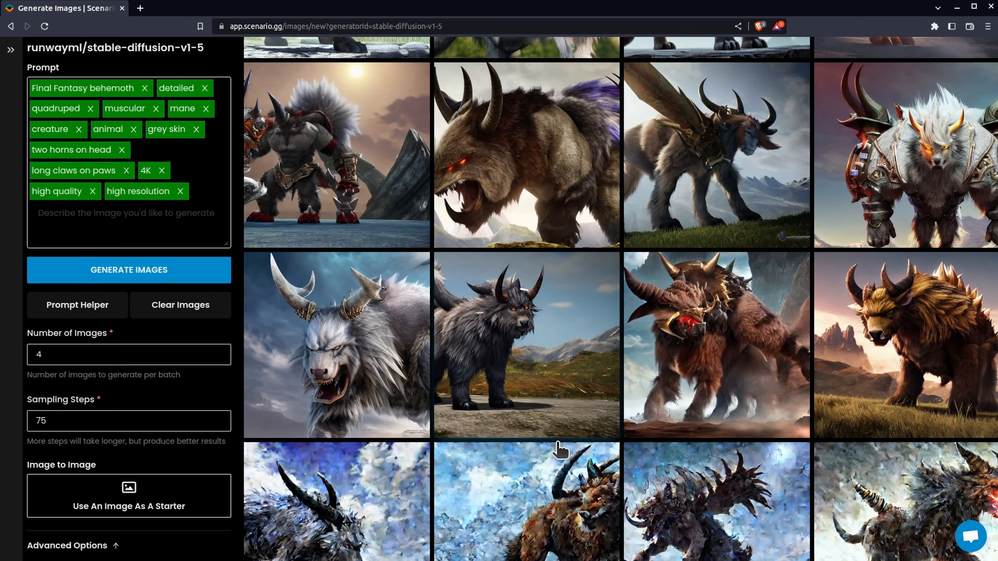
scroll(560, 451, up, 5)
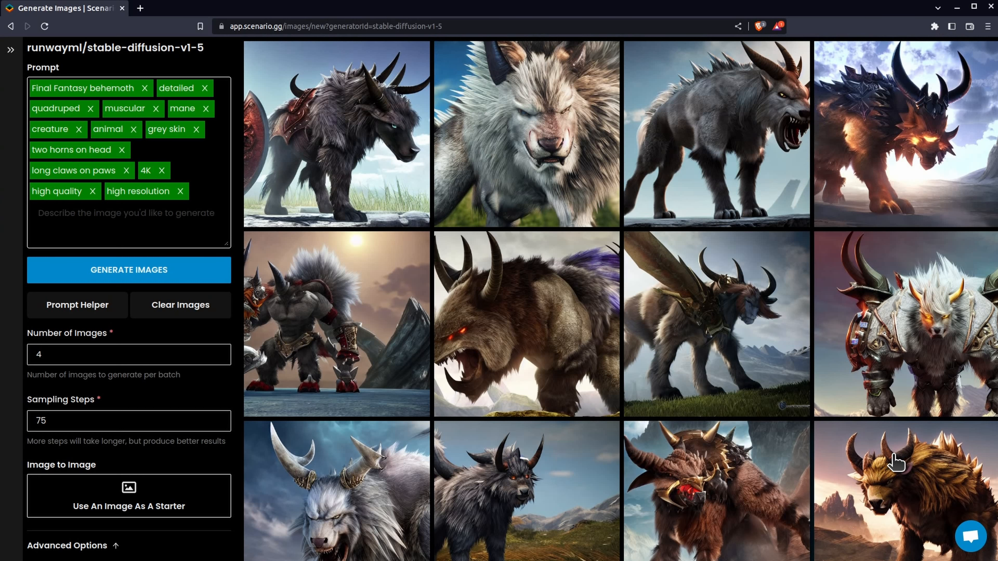
scroll(895, 463, down, 3)
scroll(892, 458, up, 3)
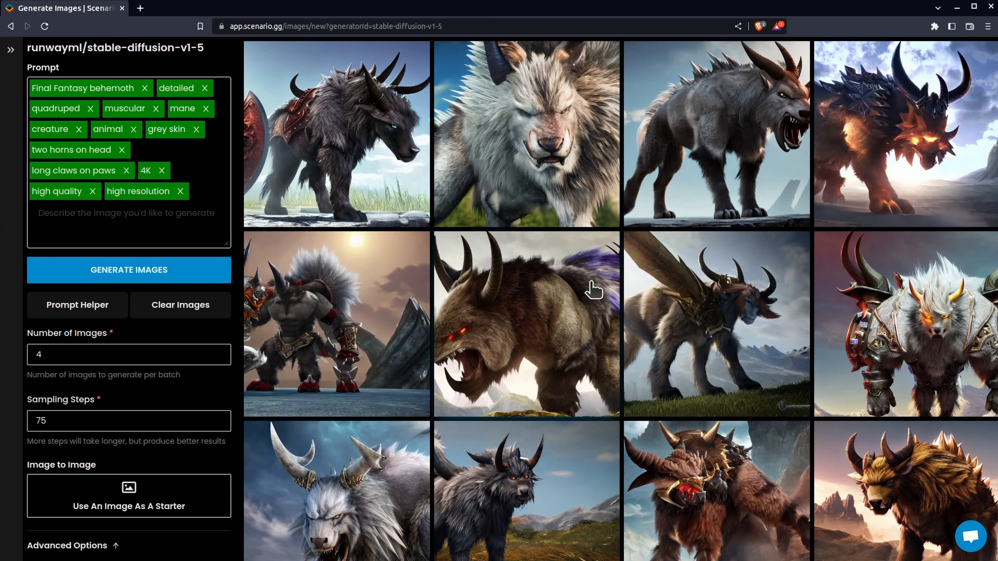
scroll(534, 371, down, 3)
scroll(533, 371, up, 3)
scroll(529, 329, down, 2)
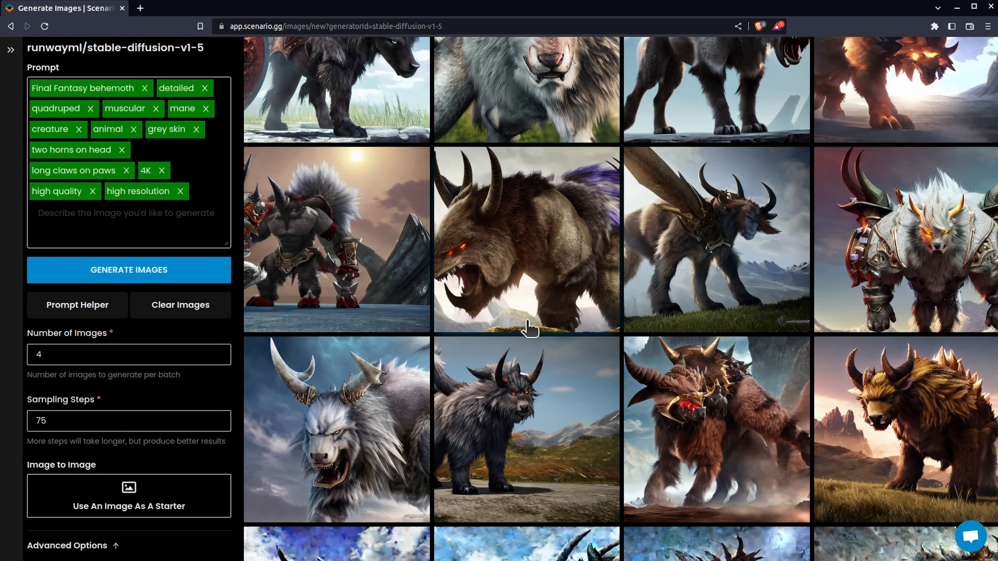
scroll(529, 329, up, 2)
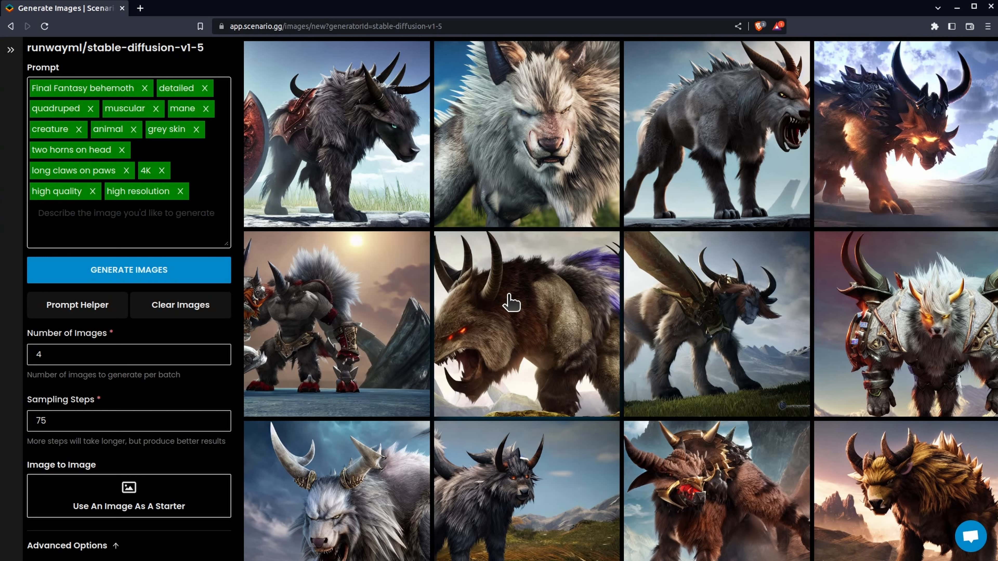
scroll(519, 323, down, 1)
scroll(519, 323, down, 1)
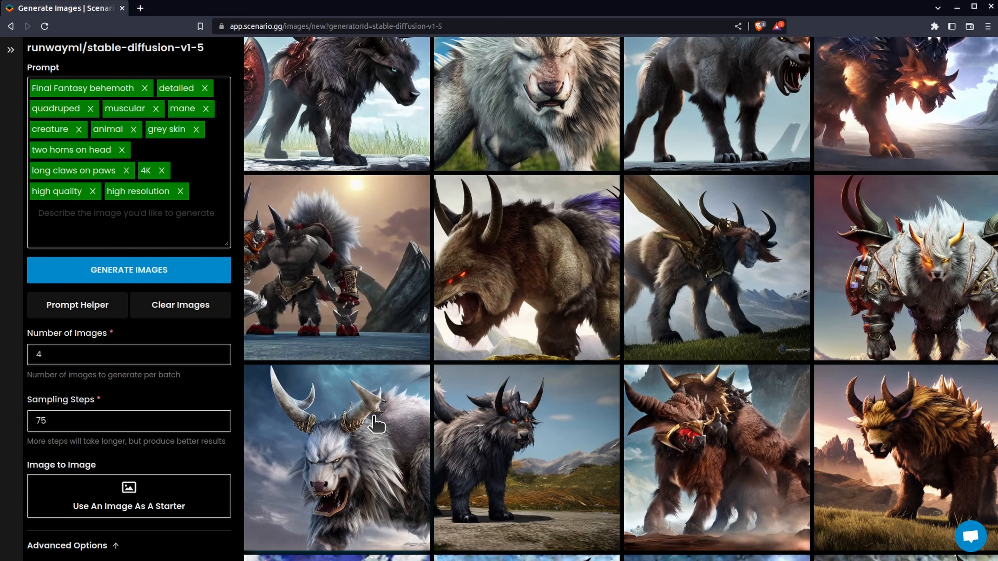
scroll(471, 349, up, 1)
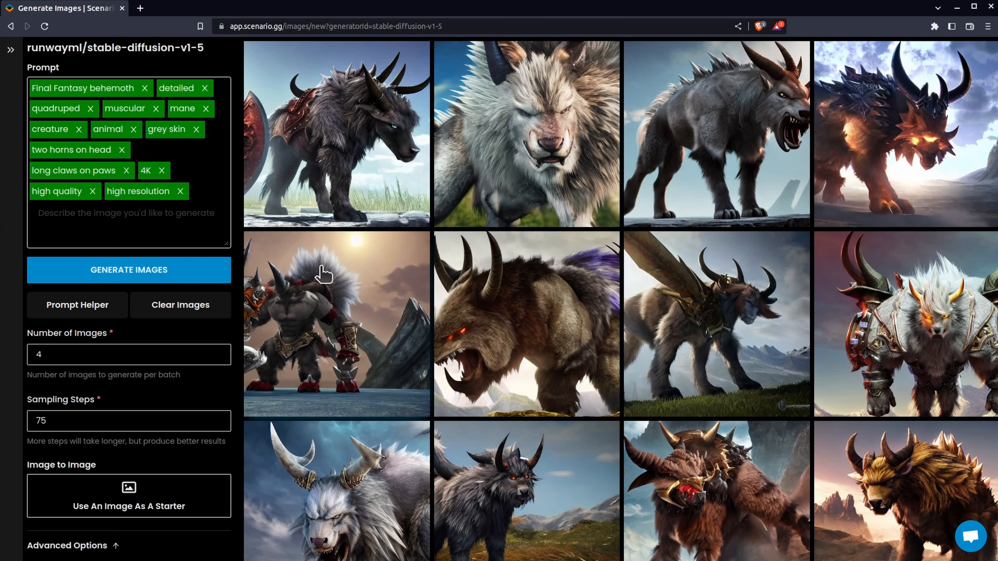
click(174, 270)
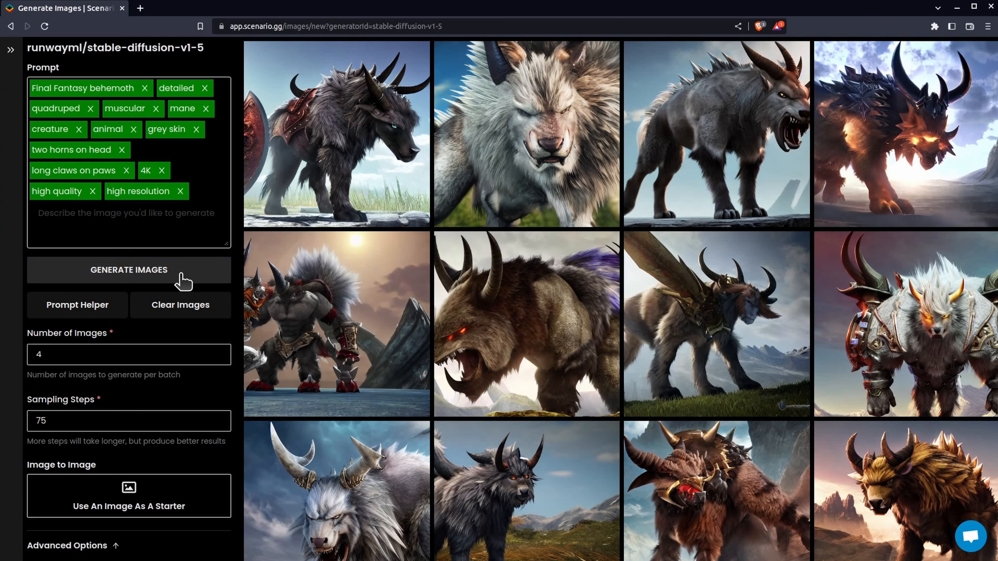
Step: Leave the Stable Diffusion 1.5 image session and go to the list of generators with the side navigation collapsed
click(10, 49)
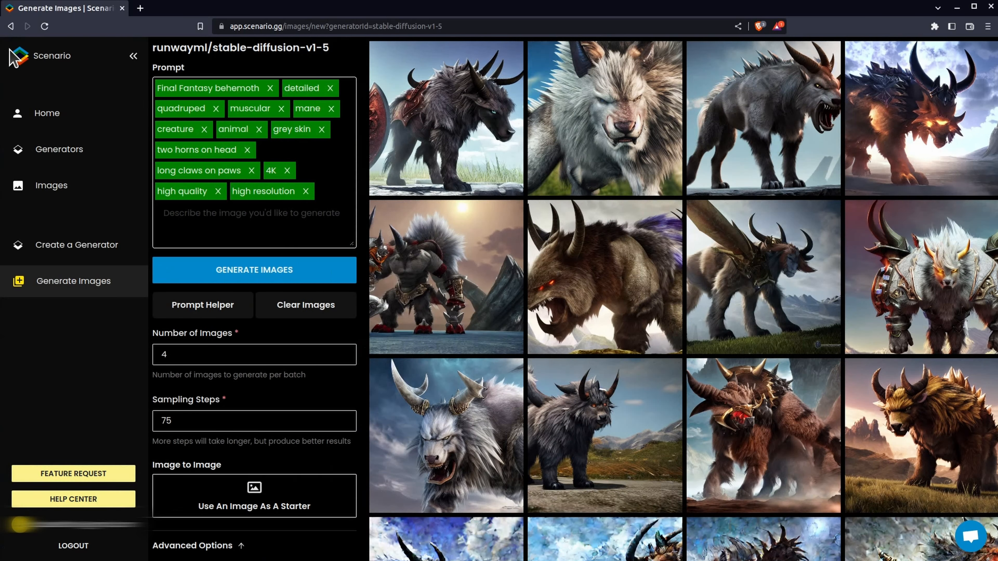
click(64, 149)
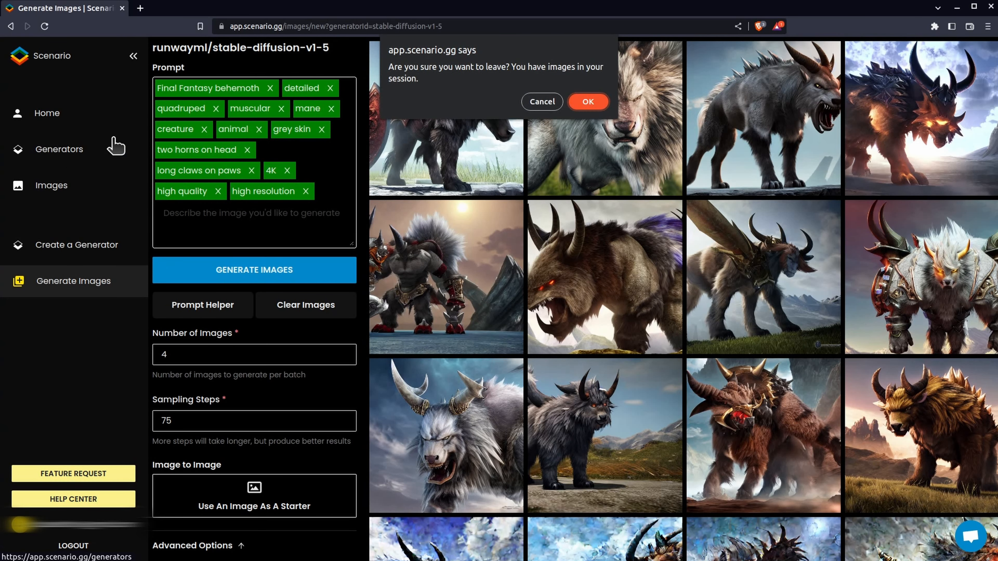
click(586, 102)
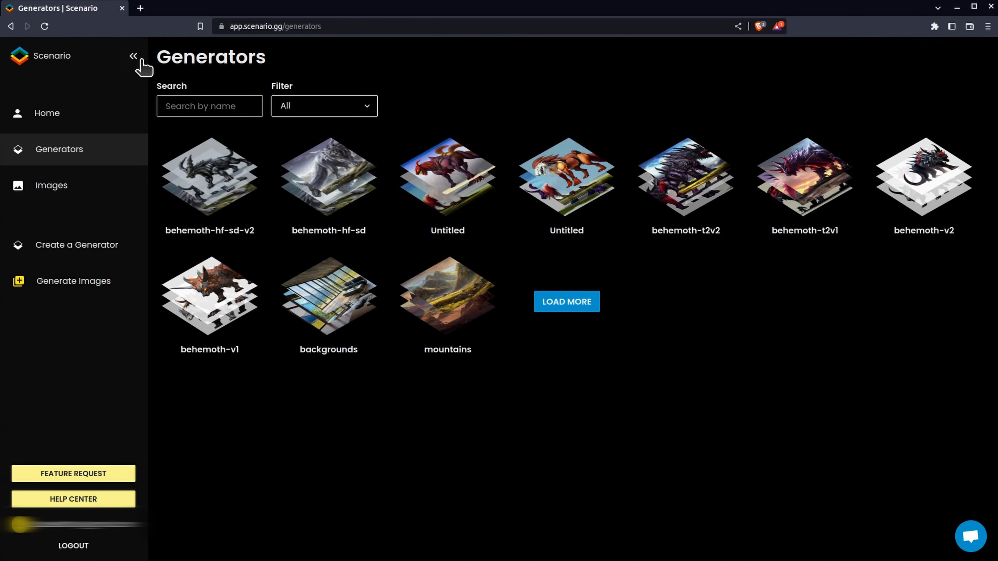
click(133, 56)
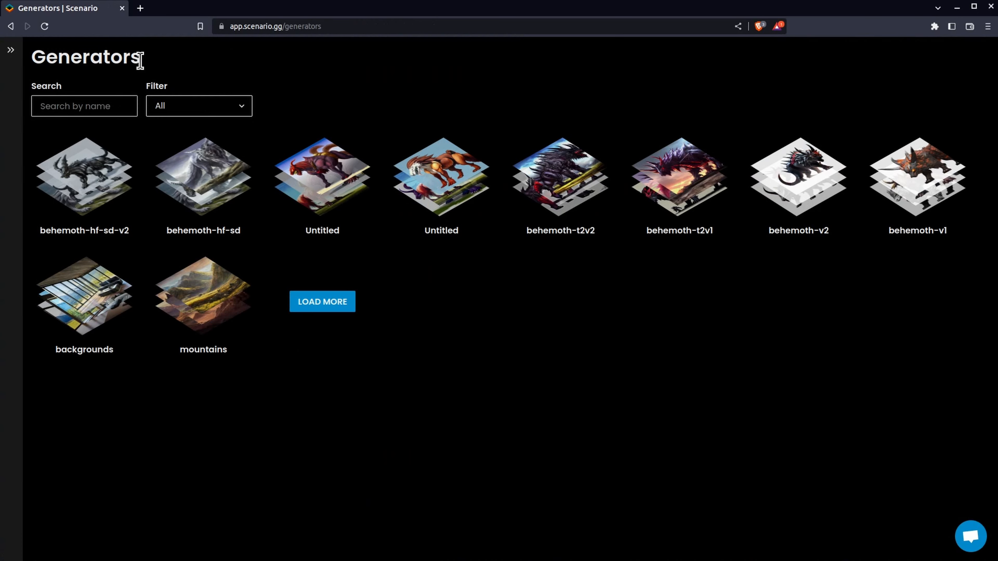
Step: Open the behemoth-hf-sd-v2 generator and generate images with an empty prompt, 4 images per batch and 50 sampling steps
click(96, 173)
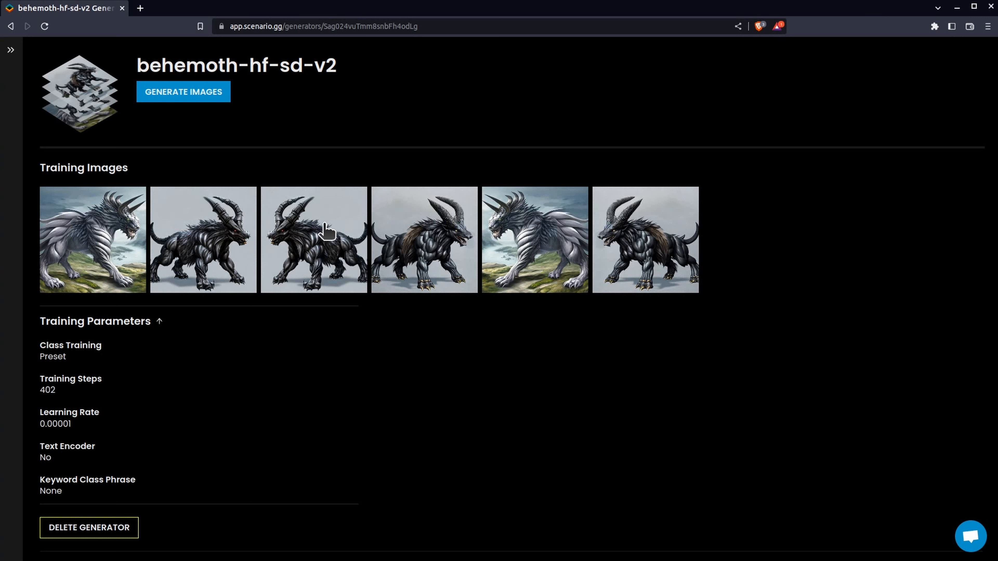
click(211, 93)
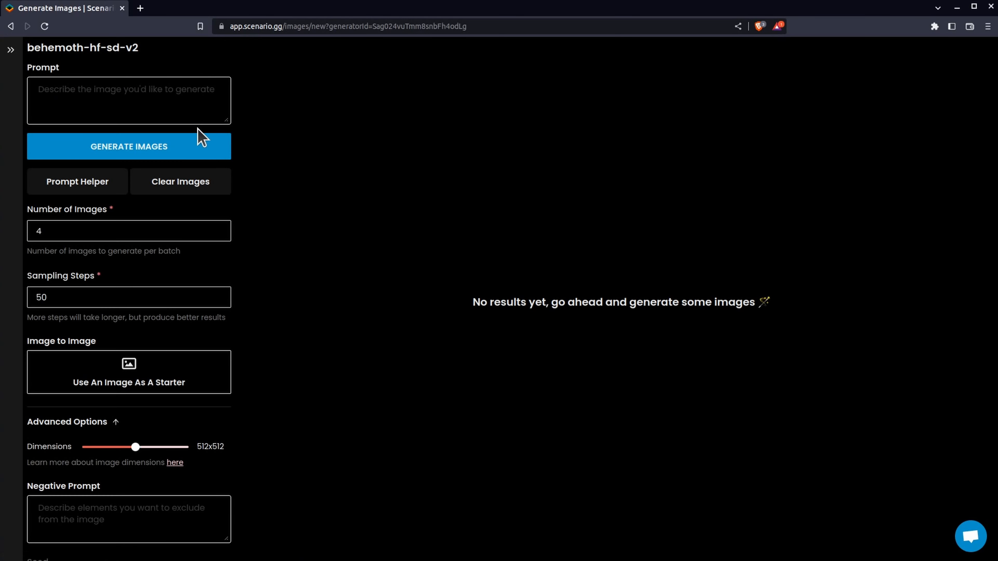
click(178, 147)
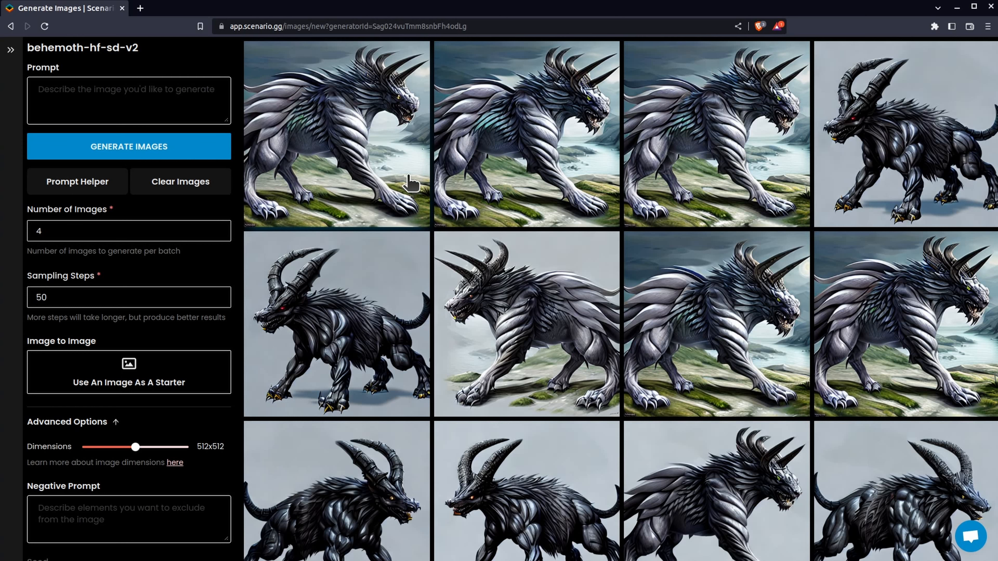
Step: Examine the images generated by behemoth-hf-sd-v2, comparing the creatures' poses, horns, anatomy and backgrounds across the batches
scroll(442, 218, down, 4)
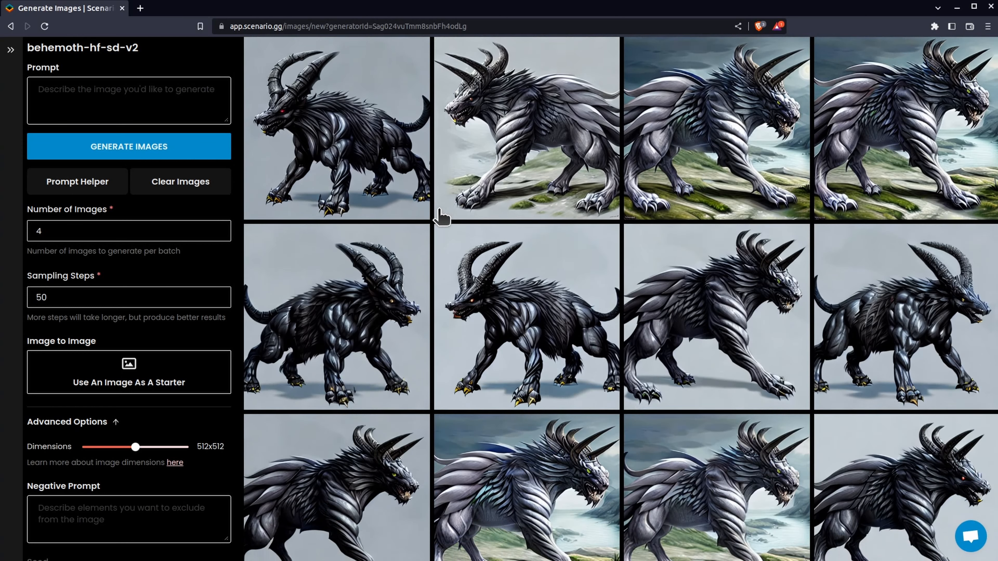
scroll(442, 216, up, 4)
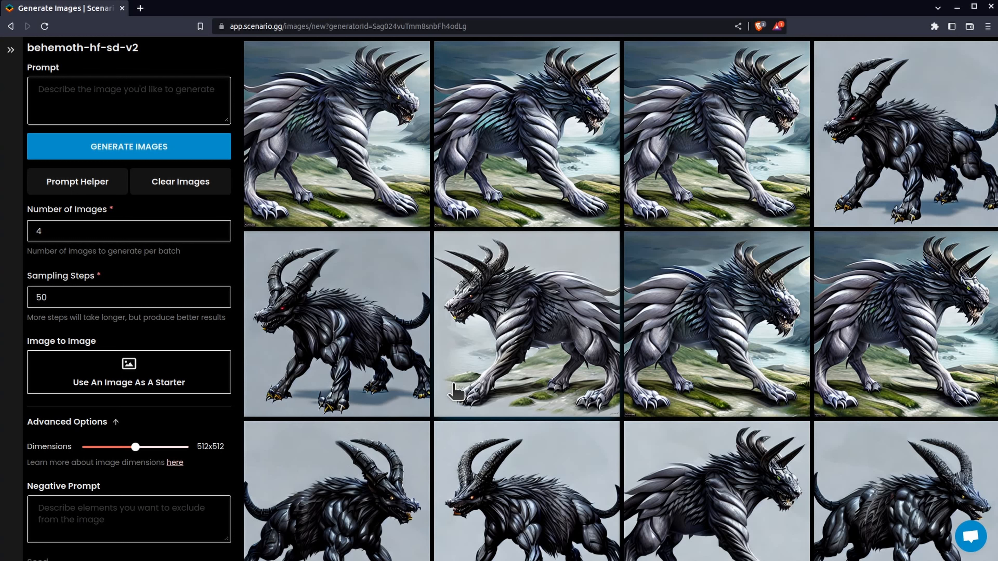
scroll(456, 391, down, 5)
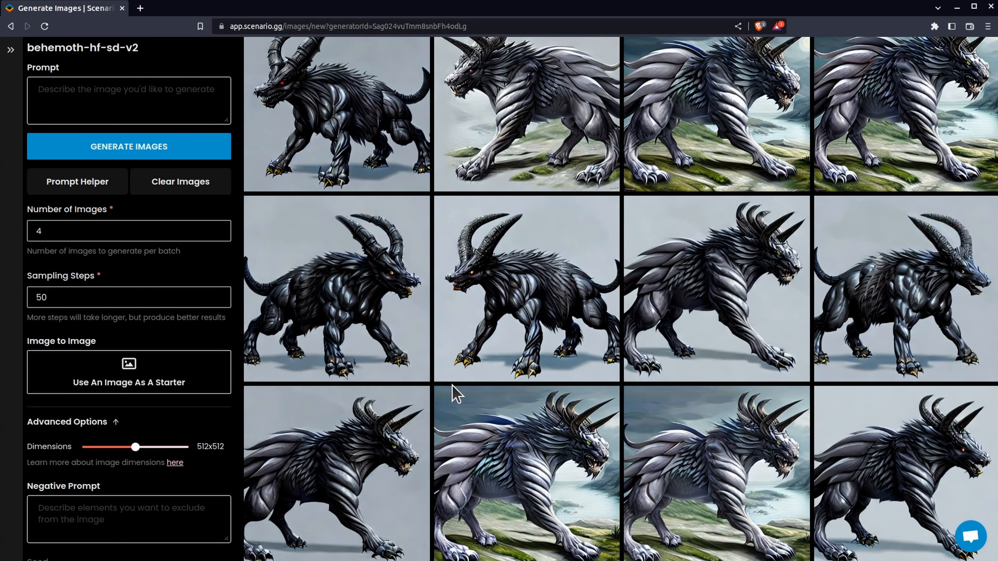
scroll(456, 391, up, 5)
scroll(457, 395, down, 2)
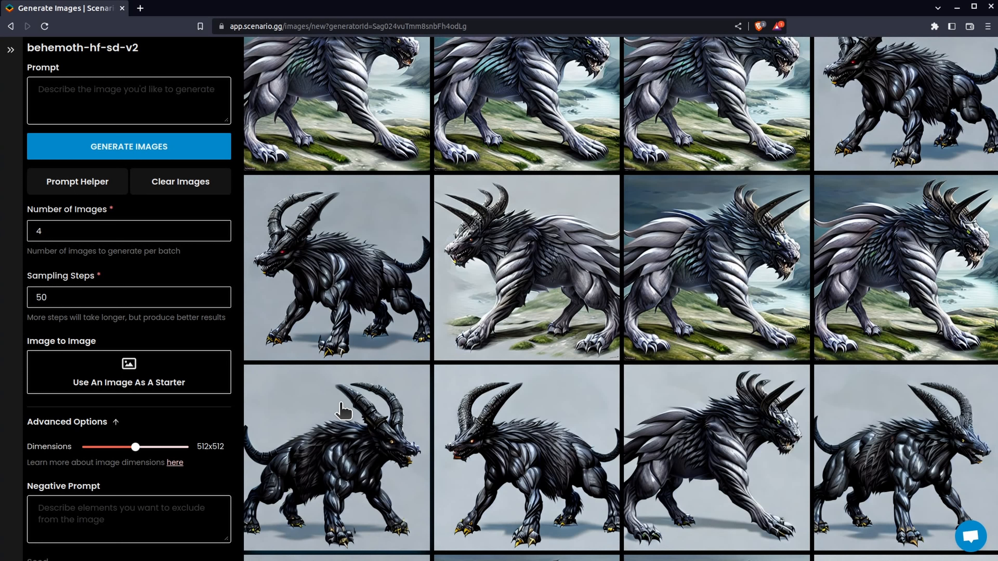
scroll(343, 411, up, 1)
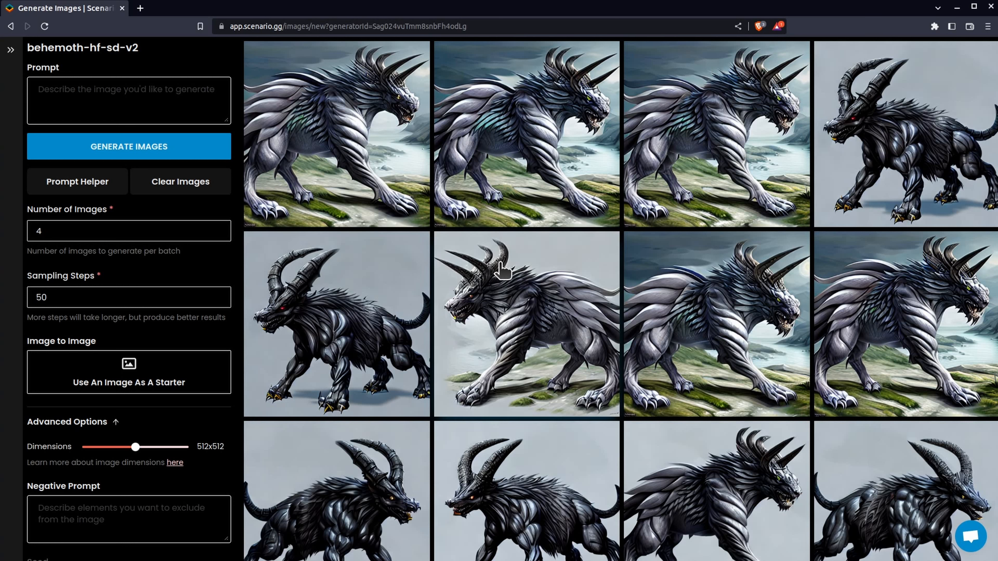
scroll(542, 308, down, 3)
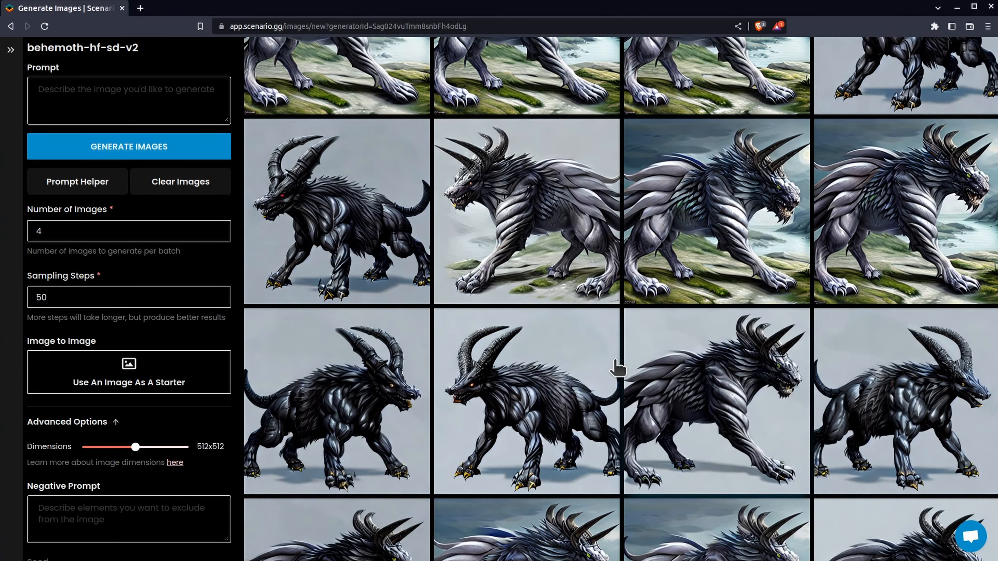
scroll(606, 378, down, 3)
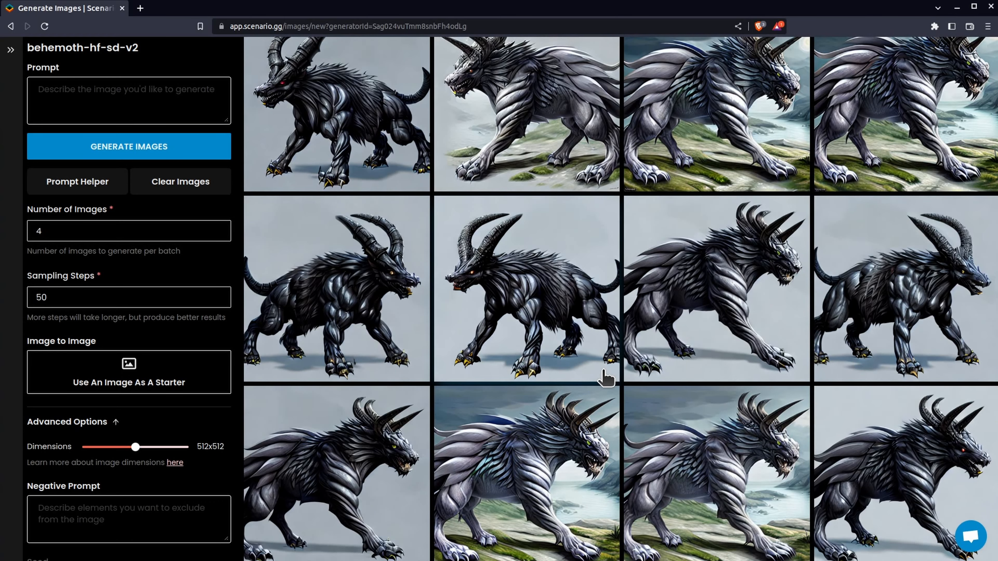